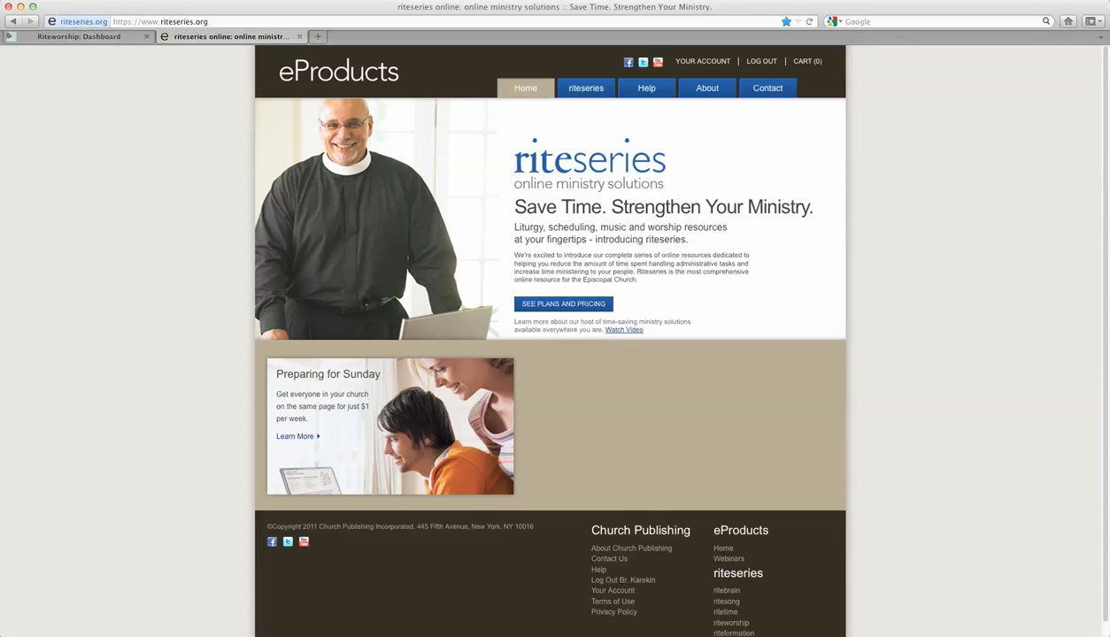
# Open riteworship from the riteseries product overview and look over the list of recently edited bulletins.
pyautogui.moveTo(585, 87)
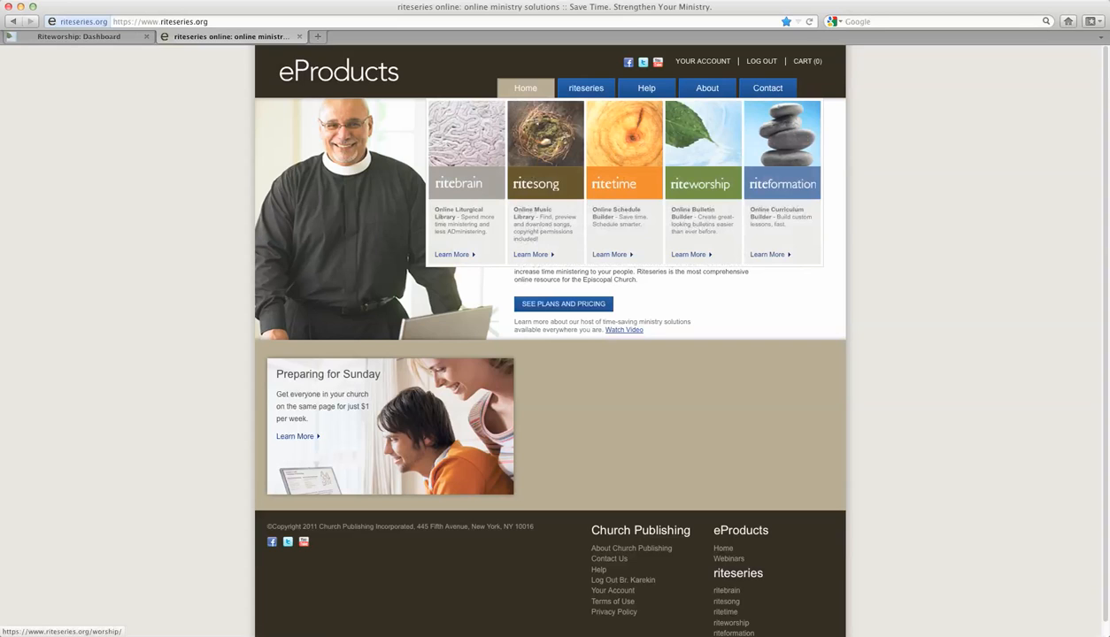
pyautogui.click(703, 183)
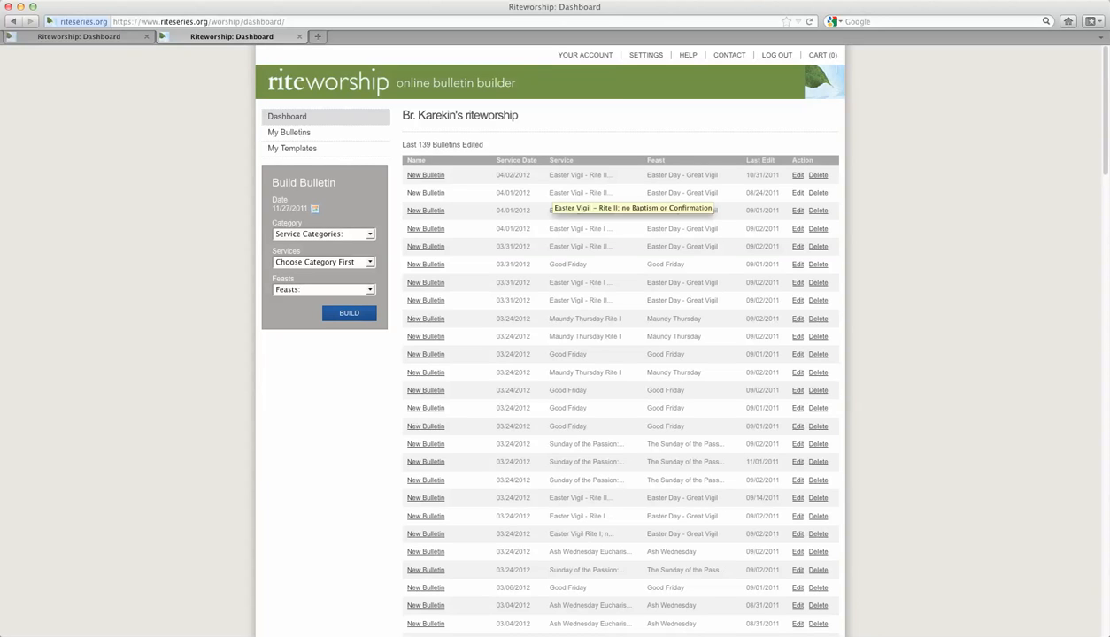
pyautogui.scroll(-4, 620, 210)
pyautogui.scroll(4, 619, 209)
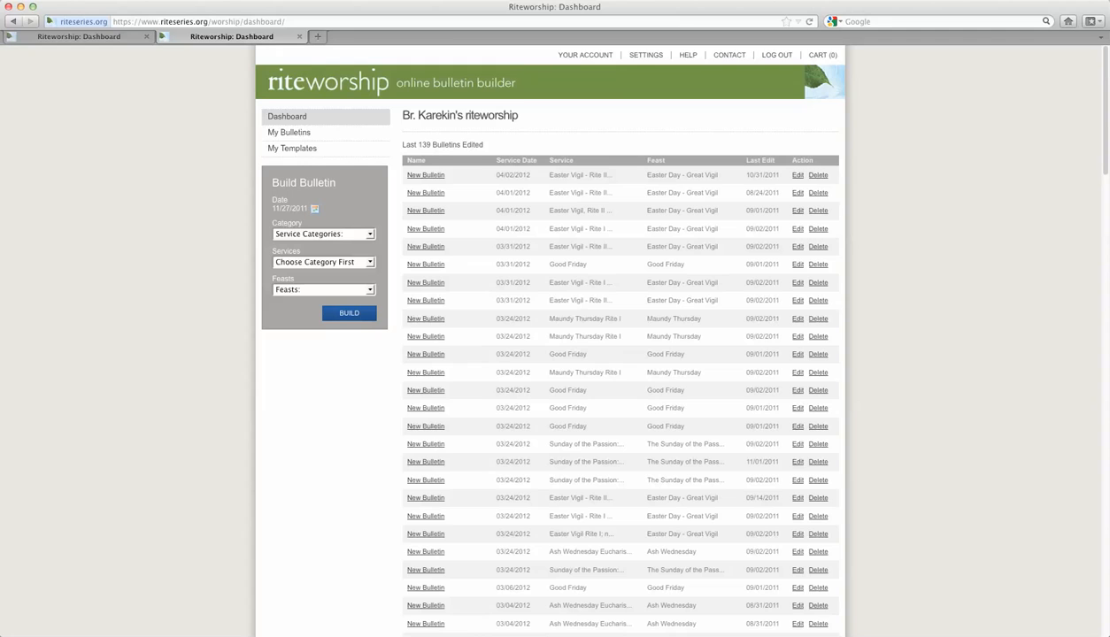
# Start building a bulletin for 11/27/2011 with category The Eucharist, service Eucharist Rite II and feast The First Sunday of Advent.
pyautogui.click(314, 209)
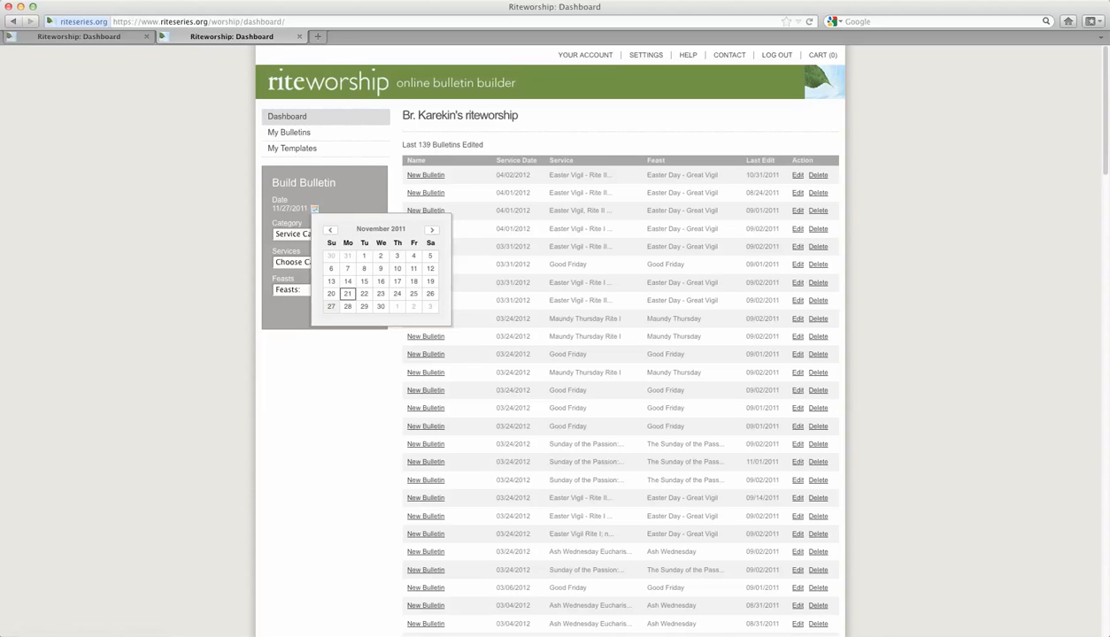
pyautogui.click(331, 306)
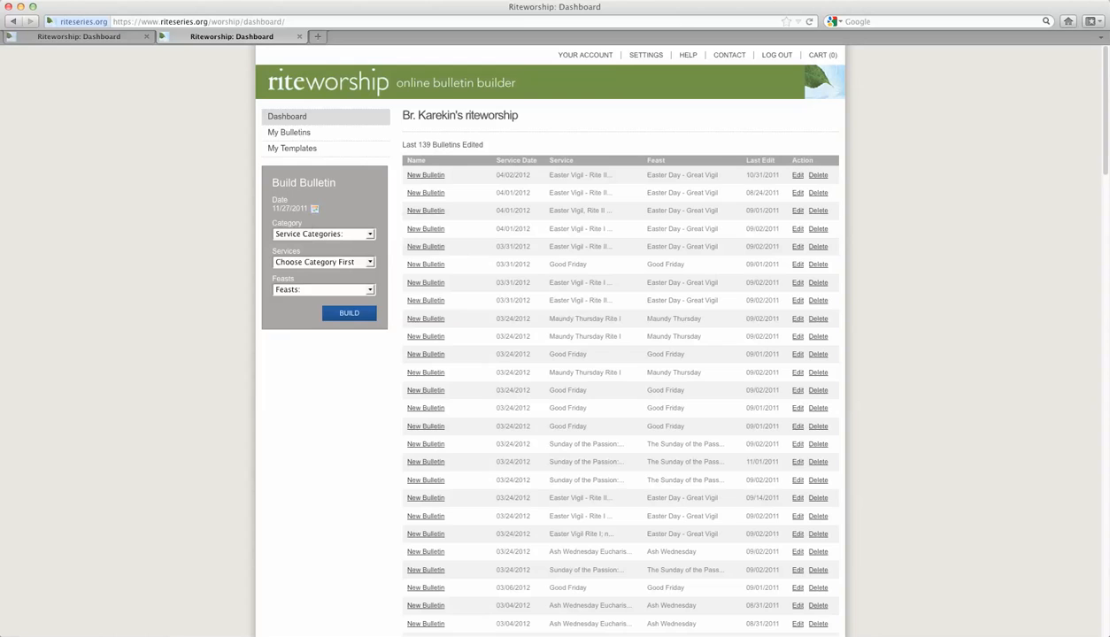
pyautogui.click(369, 234)
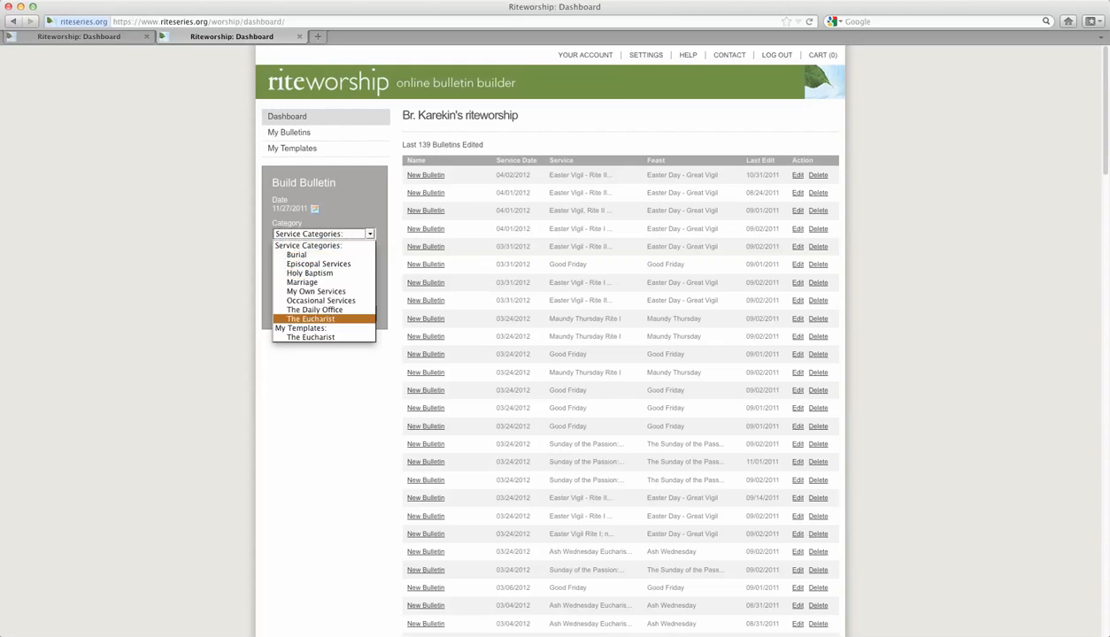
pyautogui.click(326, 318)
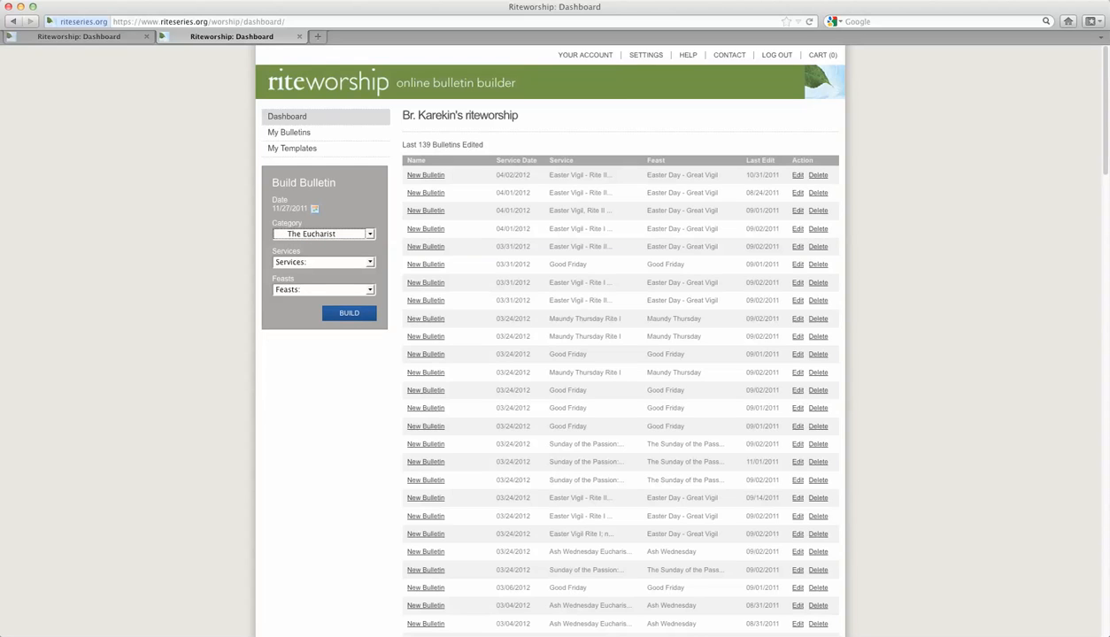
pyautogui.click(369, 262)
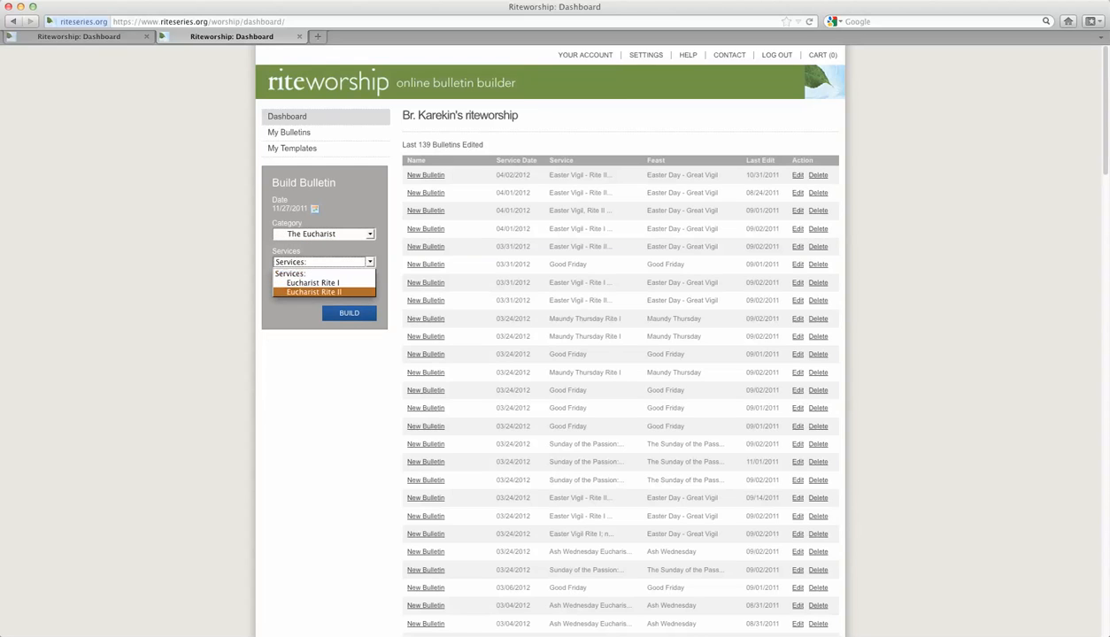
pyautogui.click(324, 293)
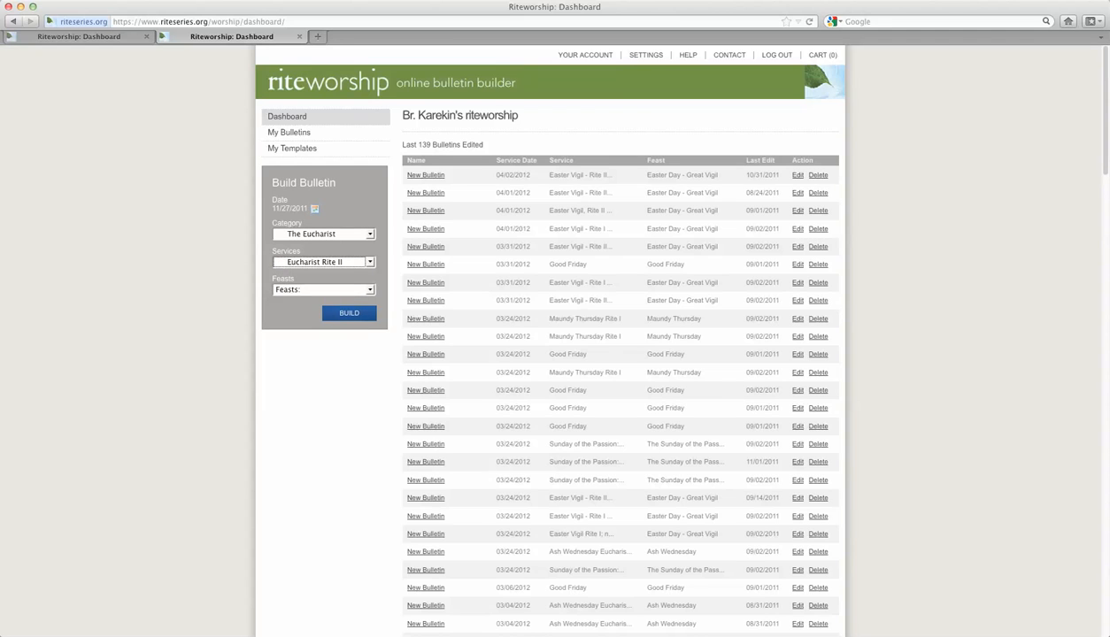
pyautogui.click(369, 289)
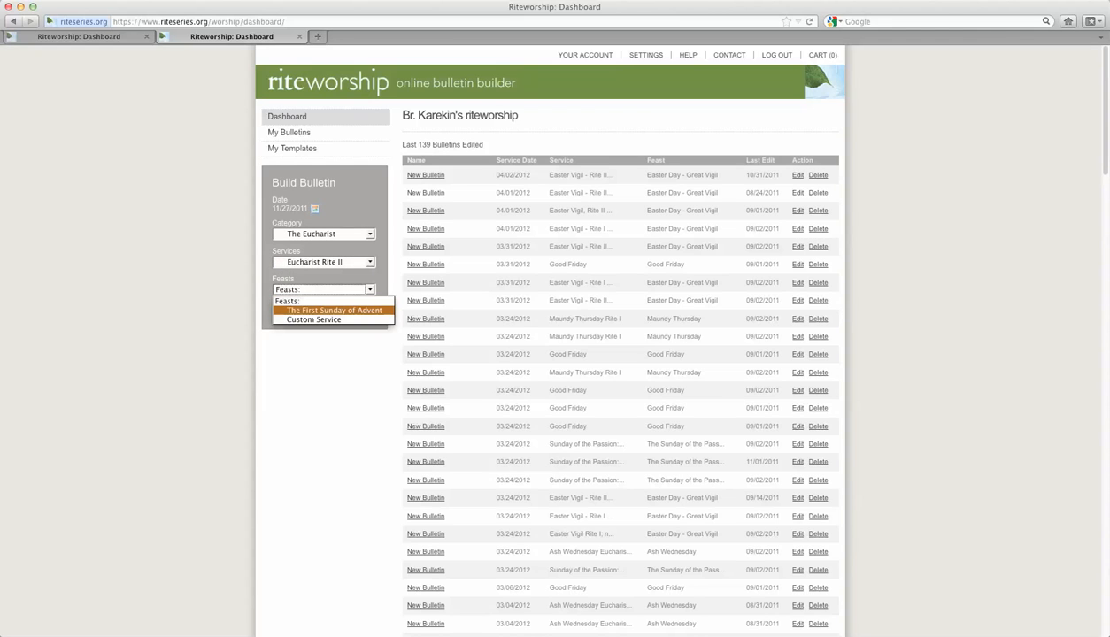
pyautogui.click(333, 310)
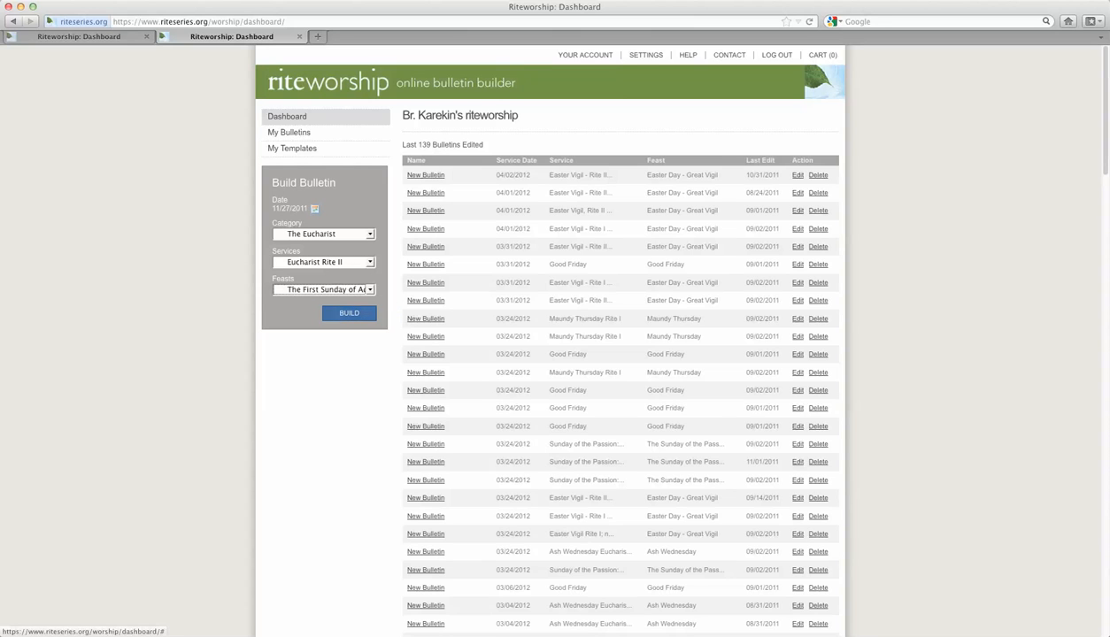
pyautogui.click(349, 313)
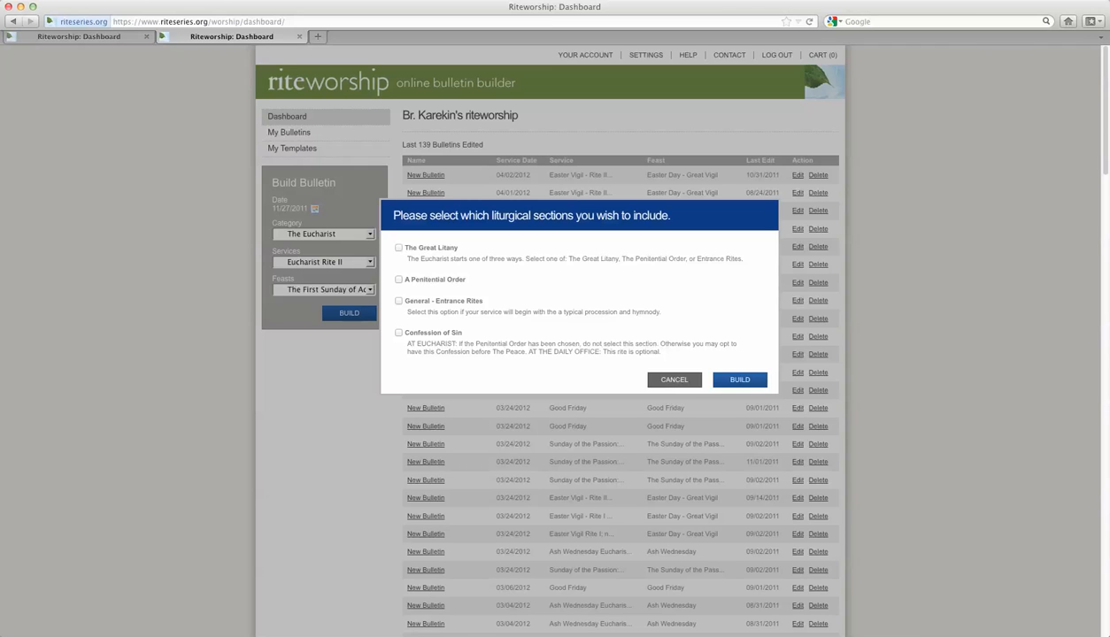
# Include the General - Entrance Rites and Confession of Sin sections, choose Eucharistic Prayer A and build the bulletin.
pyautogui.click(399, 300)
pyautogui.click(398, 333)
pyautogui.click(740, 380)
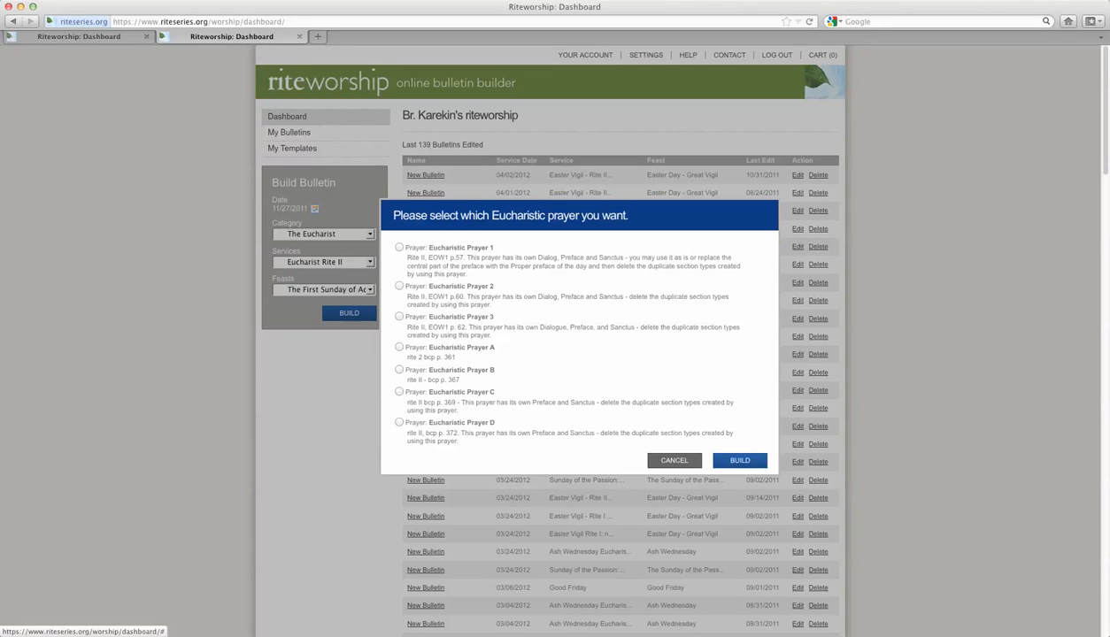
pyautogui.click(399, 347)
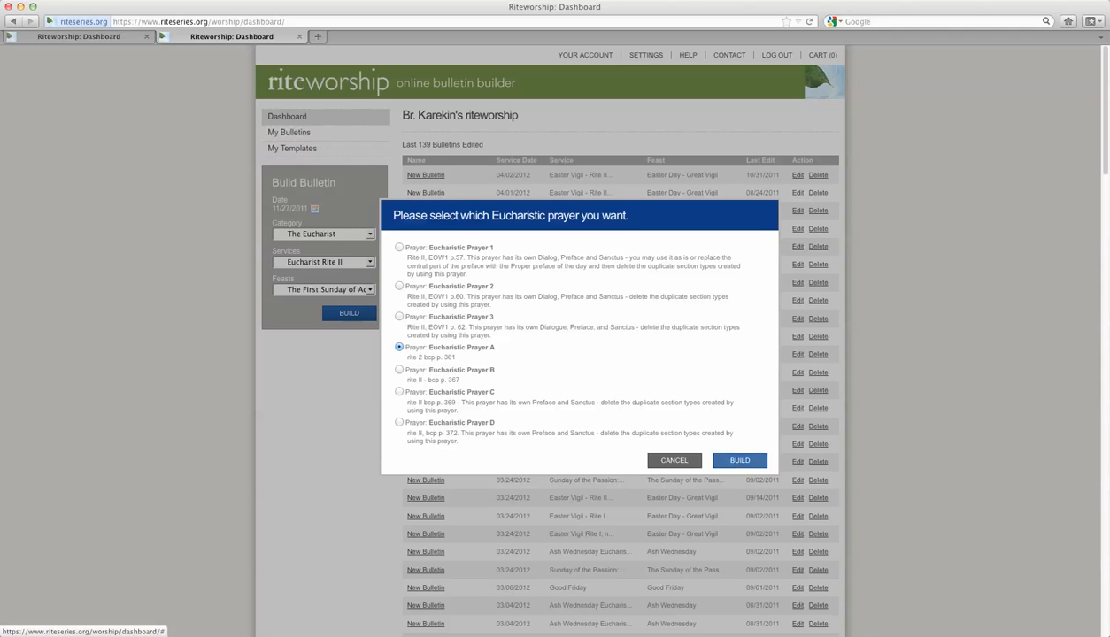
pyautogui.click(740, 460)
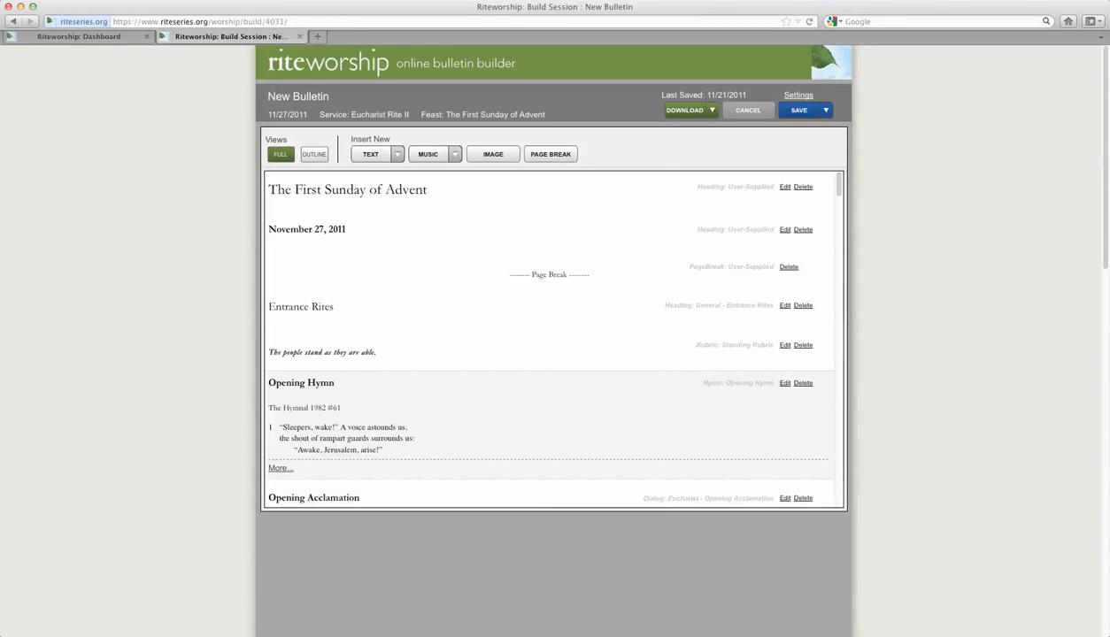
# Review the new bulletin's contents from the opening headings through the readings and psalms to the Eucharistic prayer.
pyautogui.scroll(-10, 549, 340)
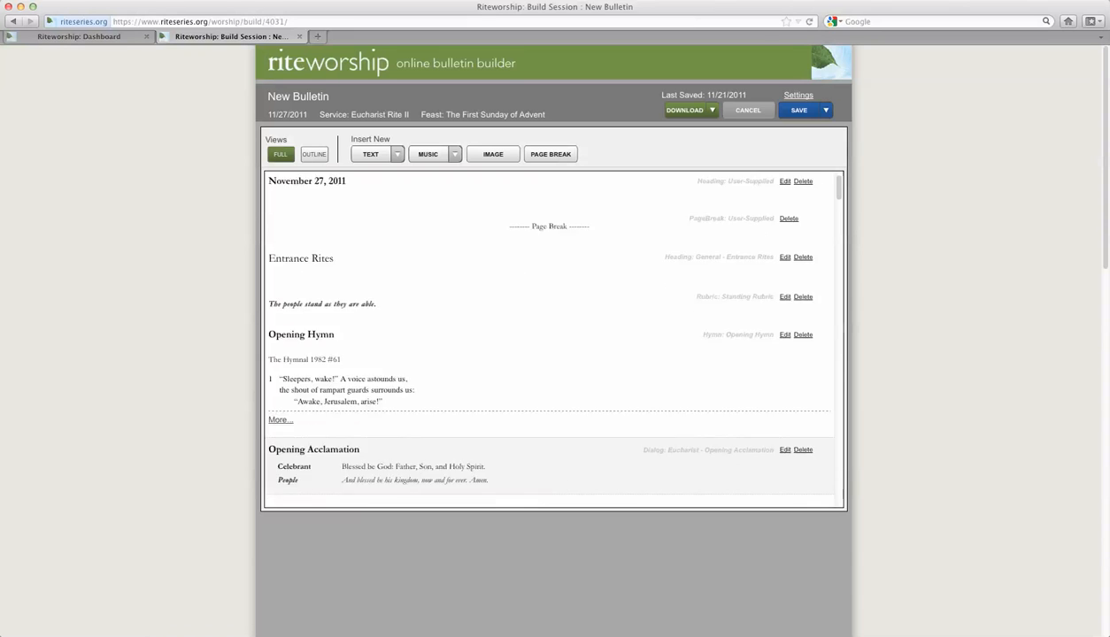
pyautogui.scroll(-10, 549, 340)
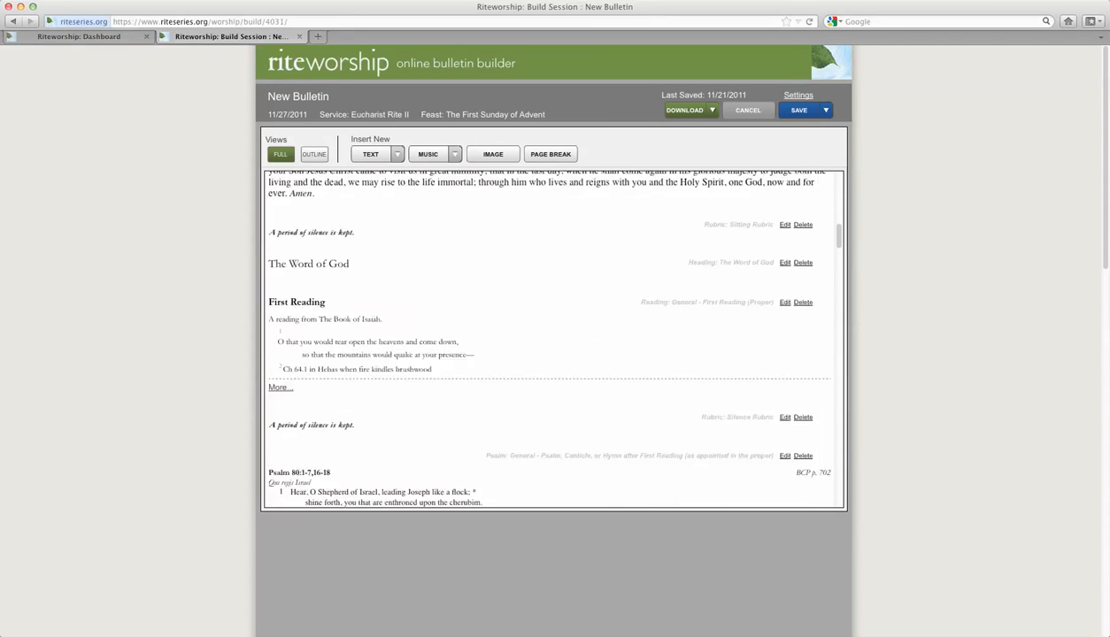
pyautogui.scroll(5, 549, 340)
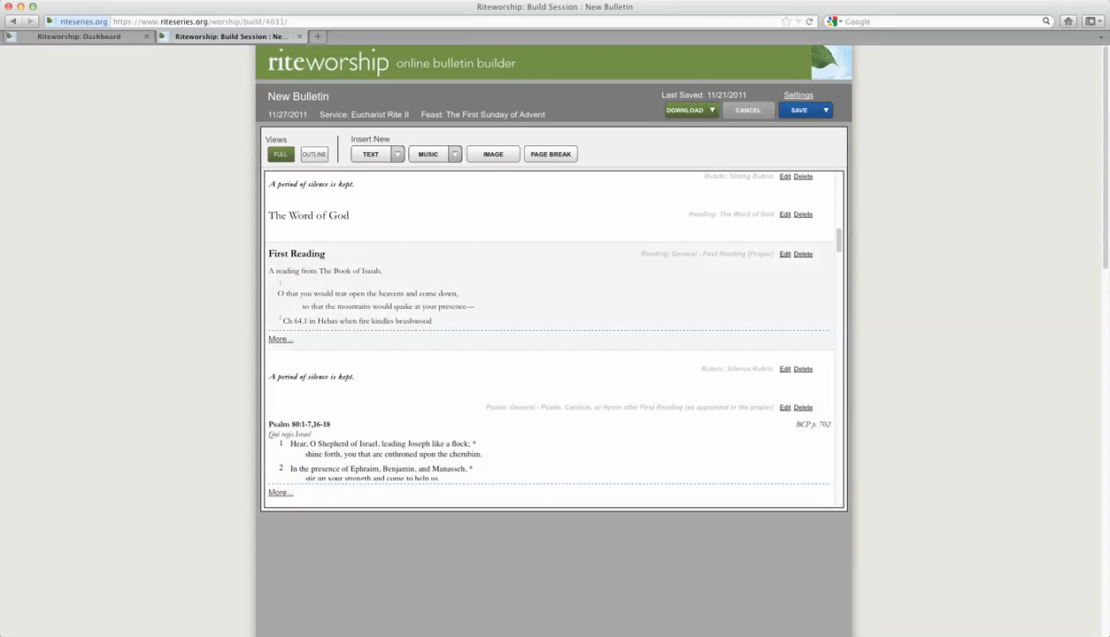
pyautogui.scroll(-2, 549, 341)
pyautogui.scroll(3, 549, 341)
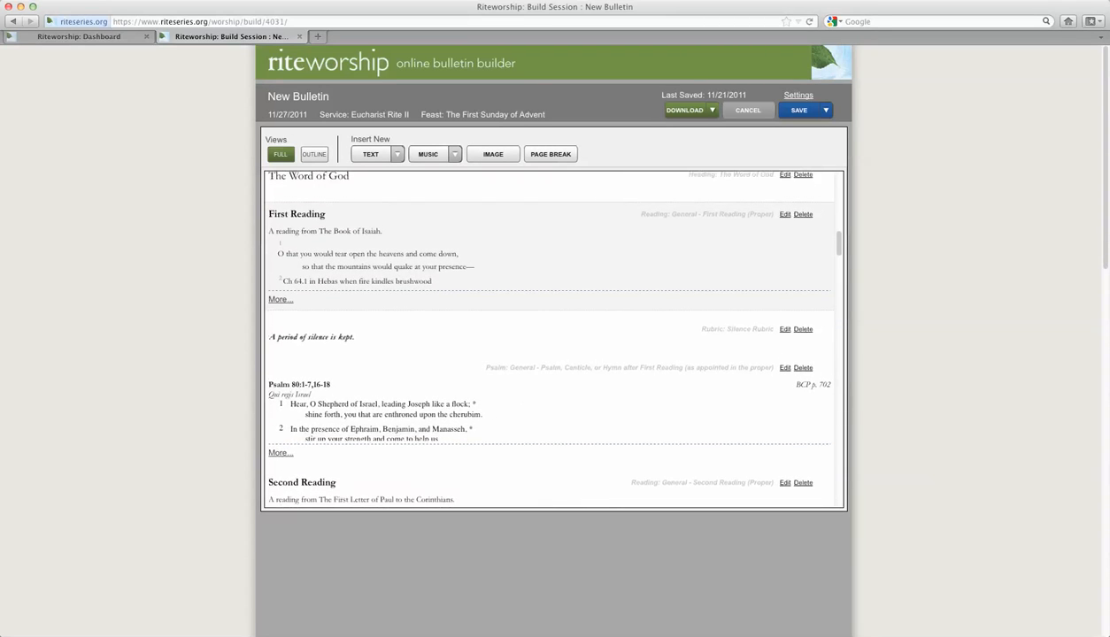
pyautogui.scroll(3, 549, 341)
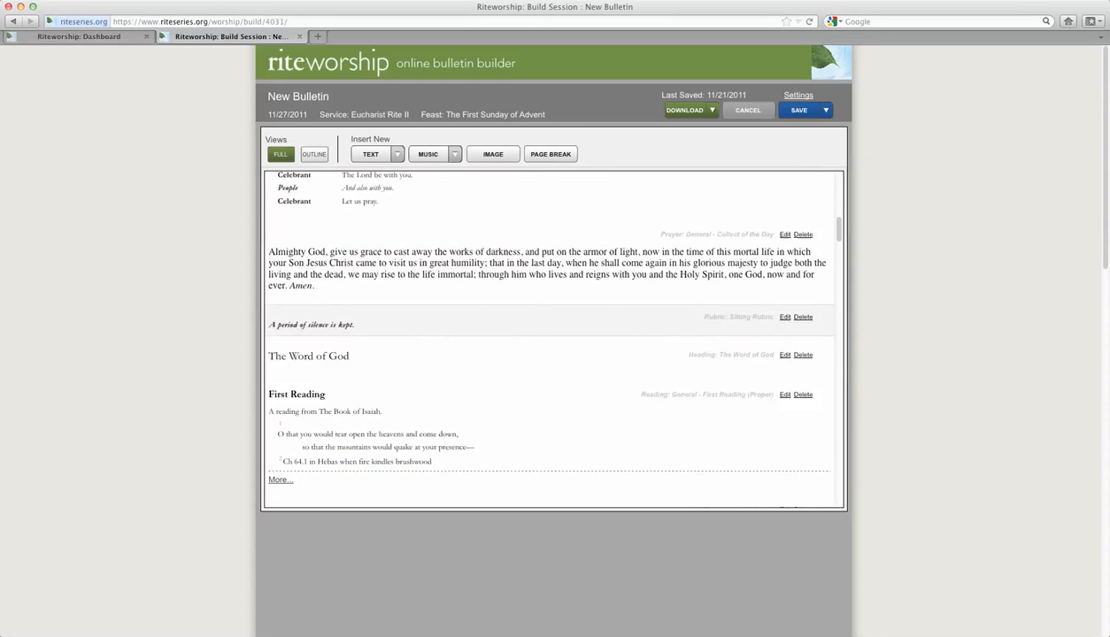
pyautogui.scroll(-10, 553, 339)
pyautogui.scroll(-10, 553, 339)
pyautogui.scroll(-10, 553, 339)
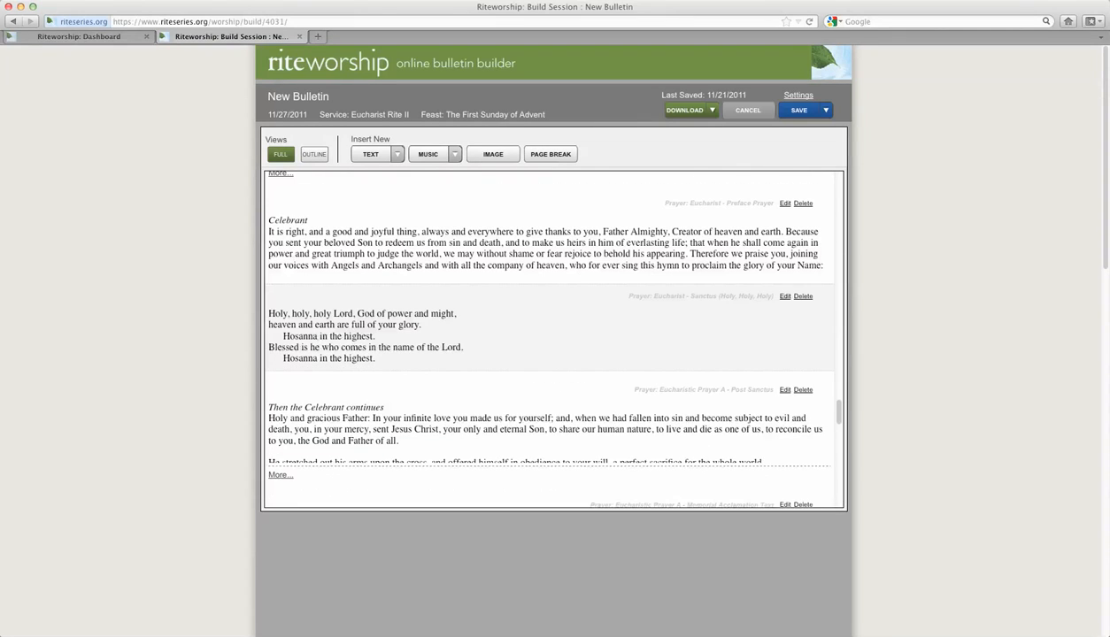
pyautogui.scroll(15, 553, 339)
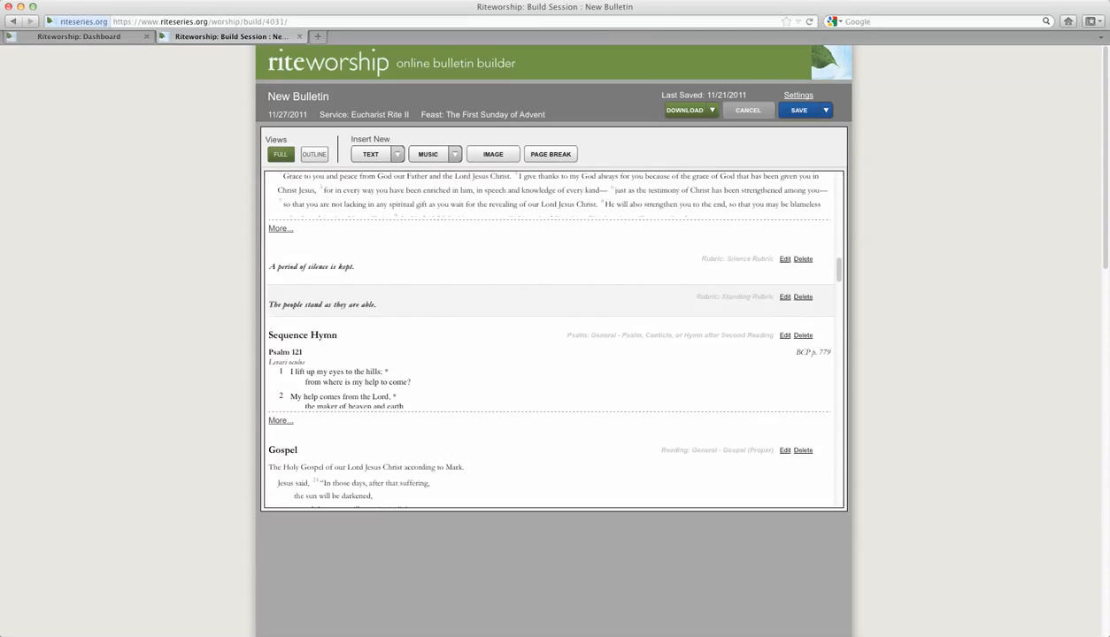
pyautogui.scroll(8, 553, 339)
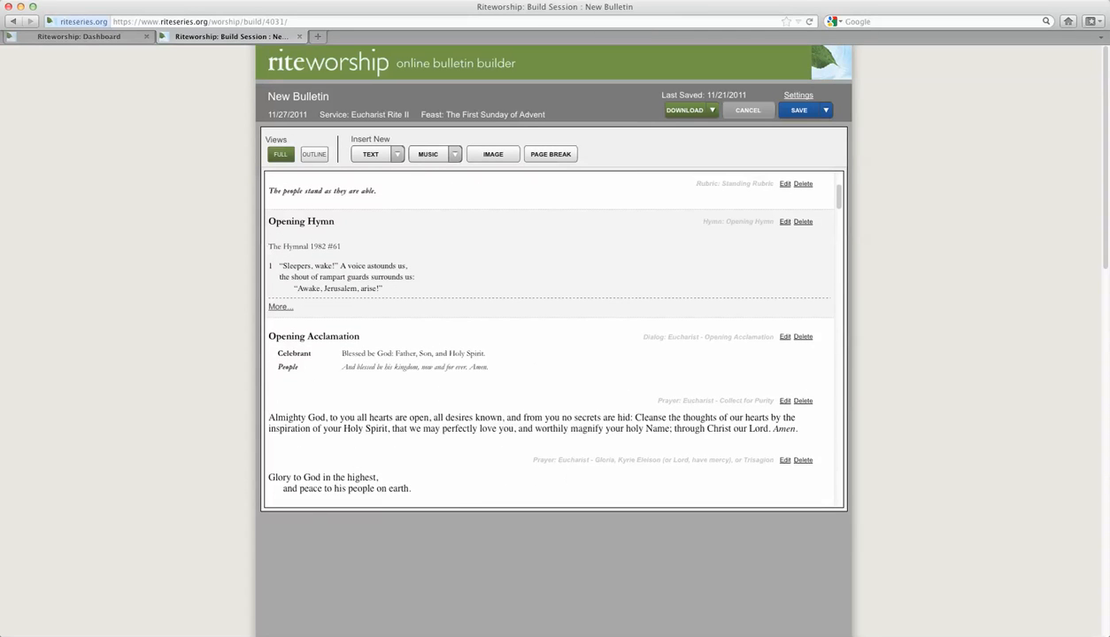
pyautogui.scroll(4, 553, 339)
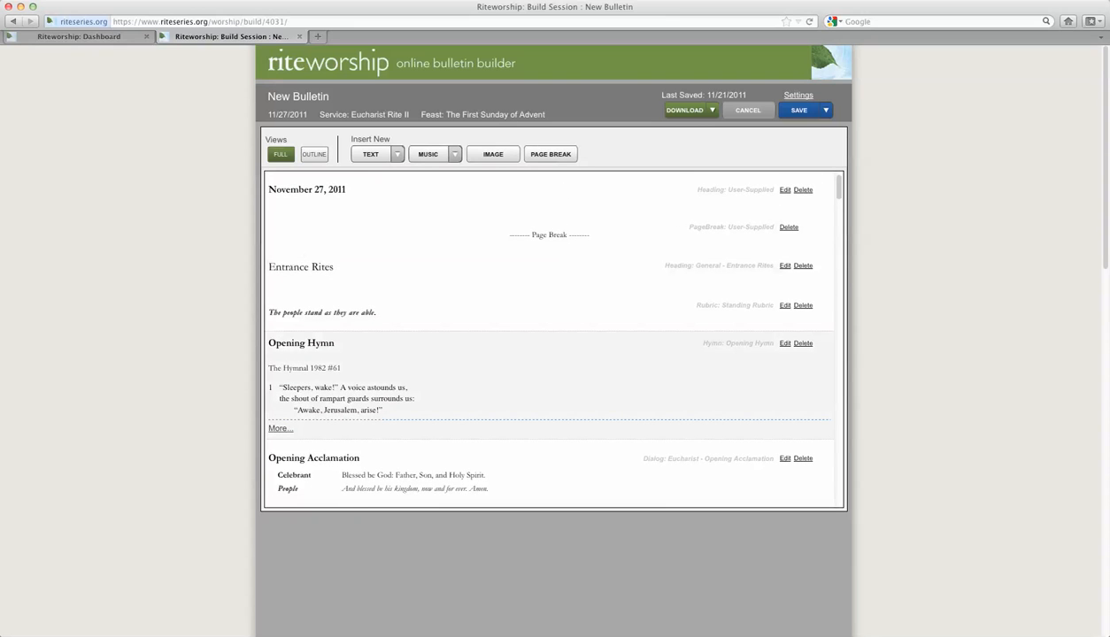
pyautogui.click(826, 110)
pyautogui.click(783, 124)
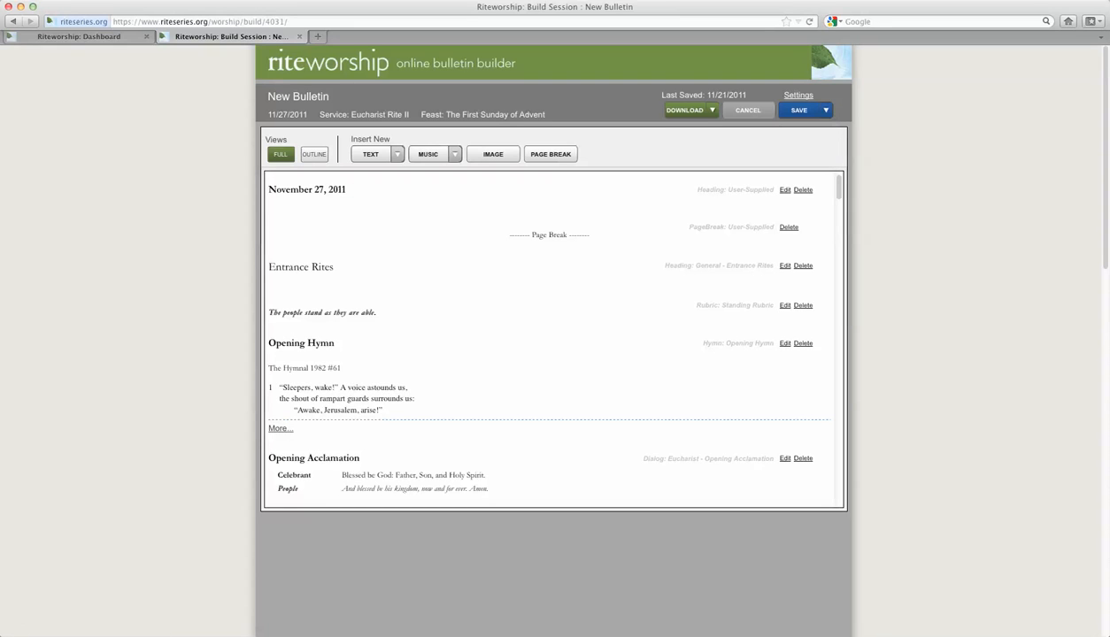
pyautogui.click(712, 111)
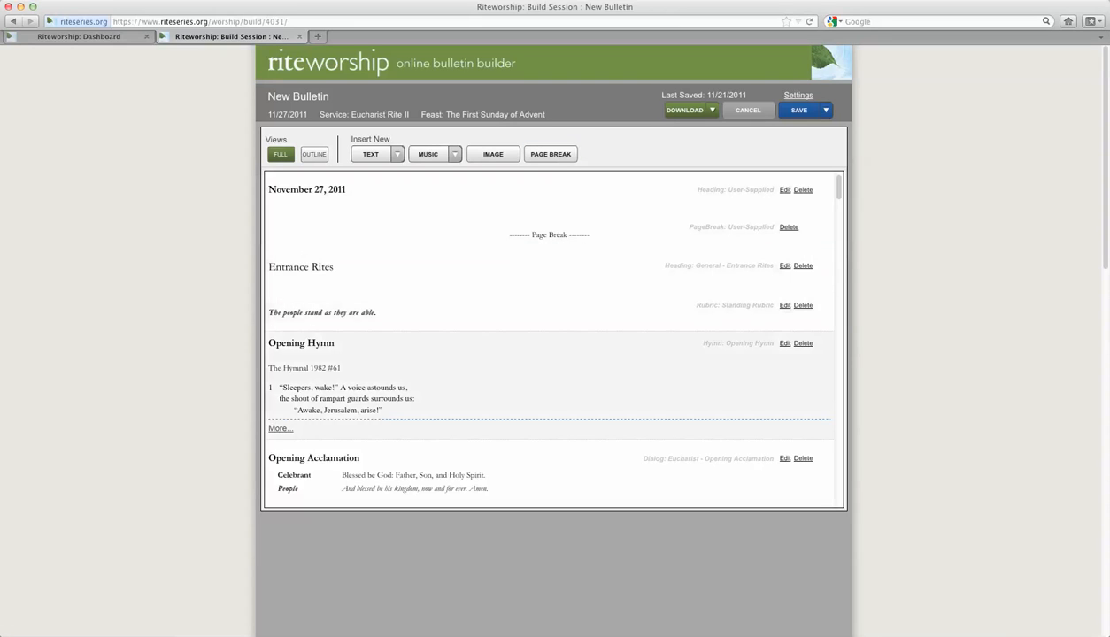
# Change the Entrance Rites heading to "The Gathering of God's People".
pyautogui.scroll(-3, 549, 339)
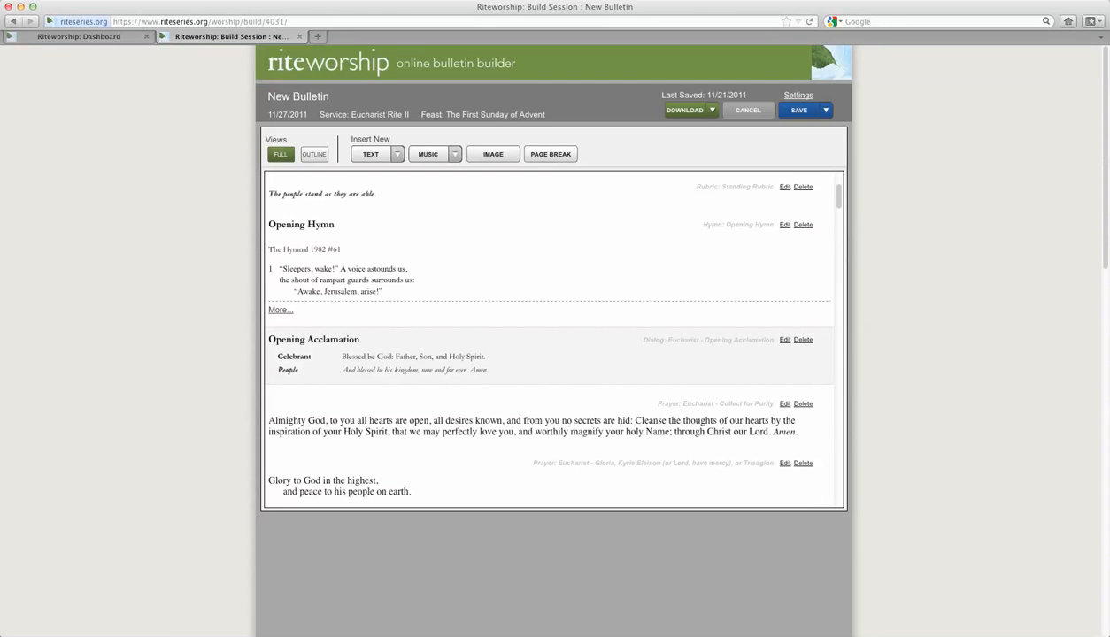
pyautogui.scroll(-4, 549, 339)
pyautogui.scroll(8, 549, 339)
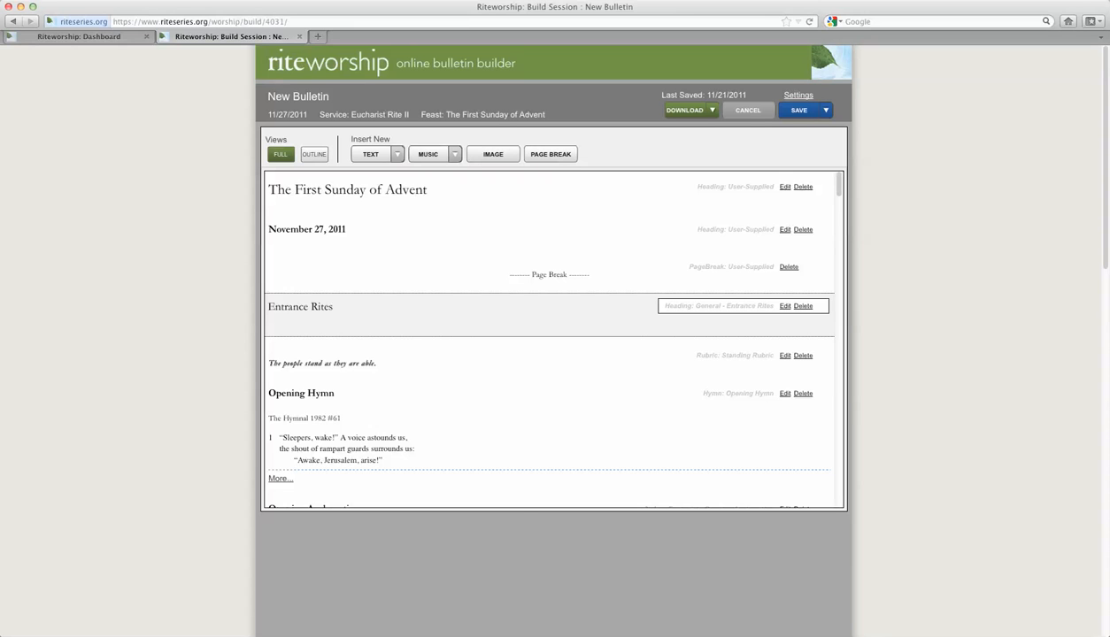
pyautogui.click(785, 306)
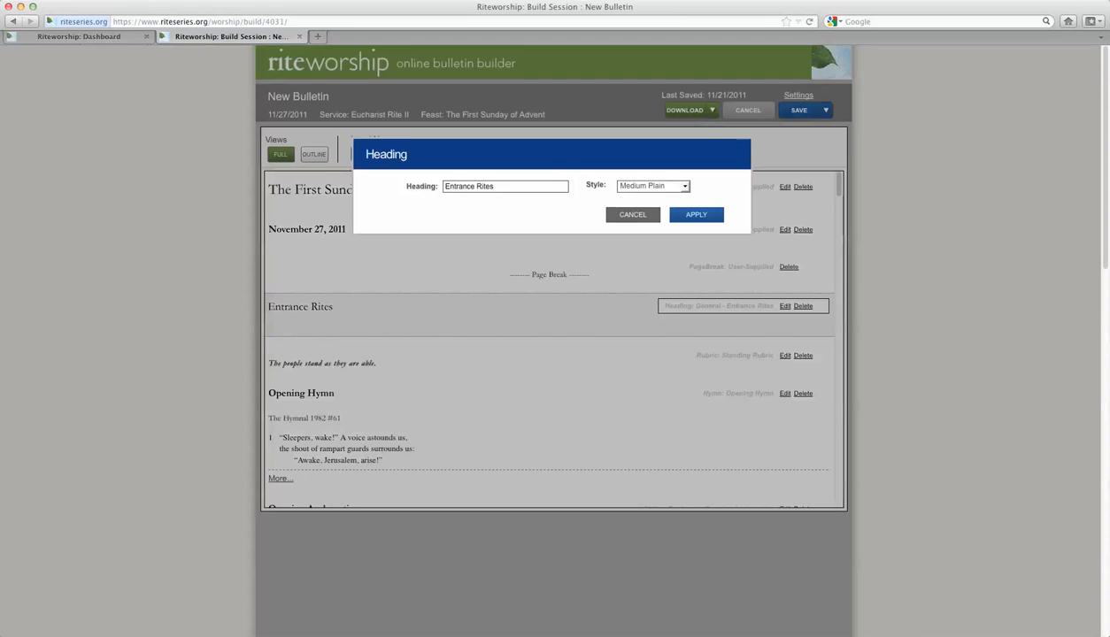
pyautogui.moveTo(496, 187); pyautogui.dragTo(442, 186)
pyautogui.write("The Gathering of God's People")
pyautogui.click(696, 214)
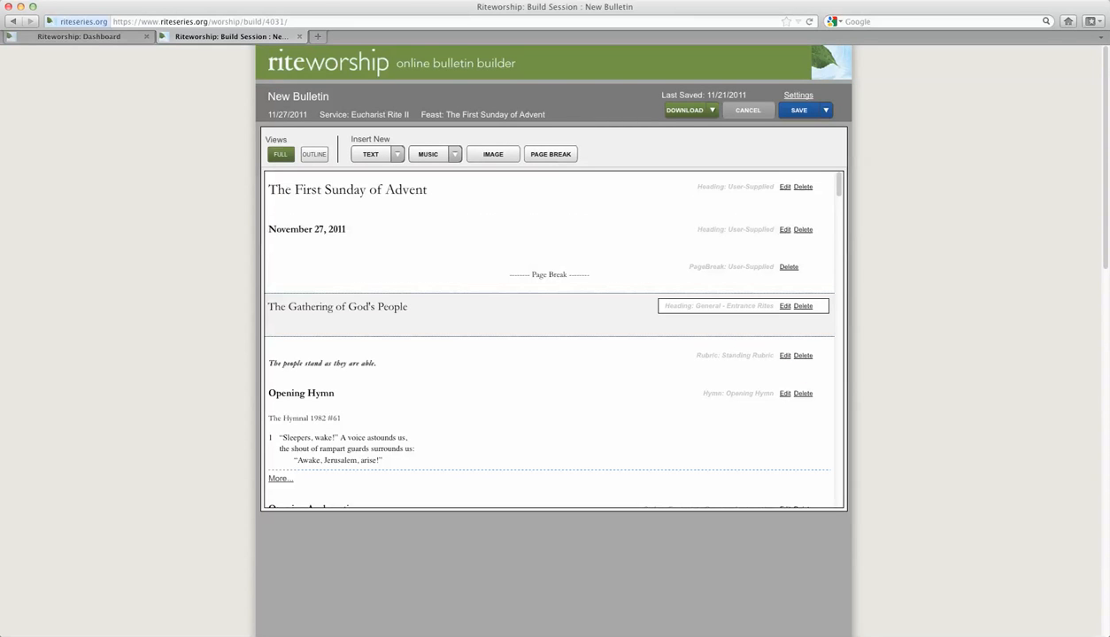
# Replace the opening hymn with the suggested hymn "Lo! he comes, with clouds descending", The Hymnal 1982 #57.
pyautogui.scroll(-3, 549, 319)
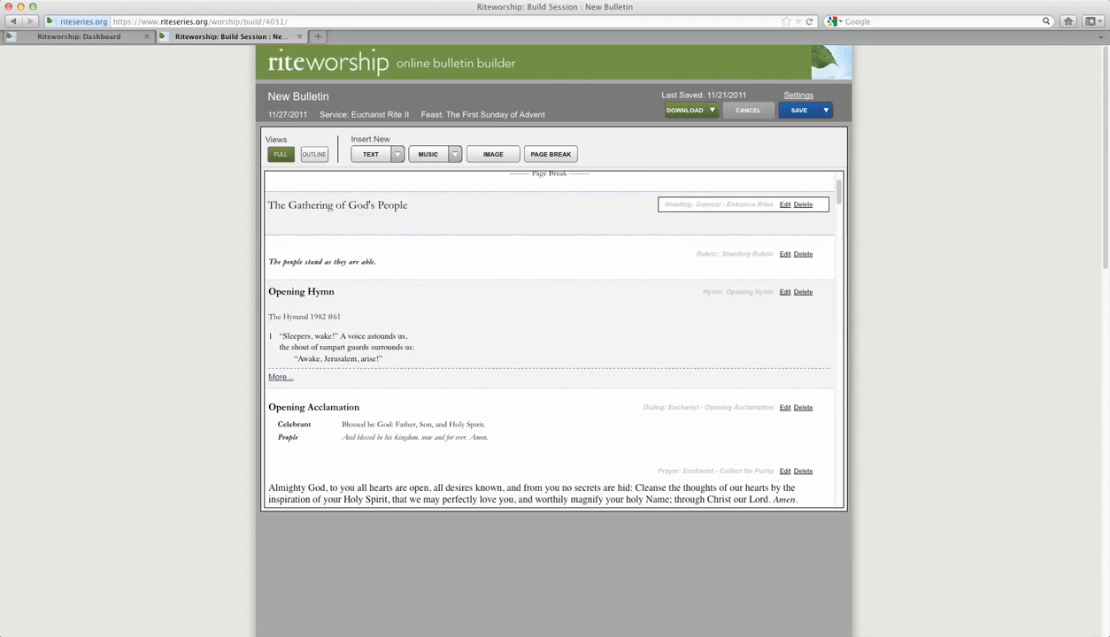
pyautogui.click(785, 292)
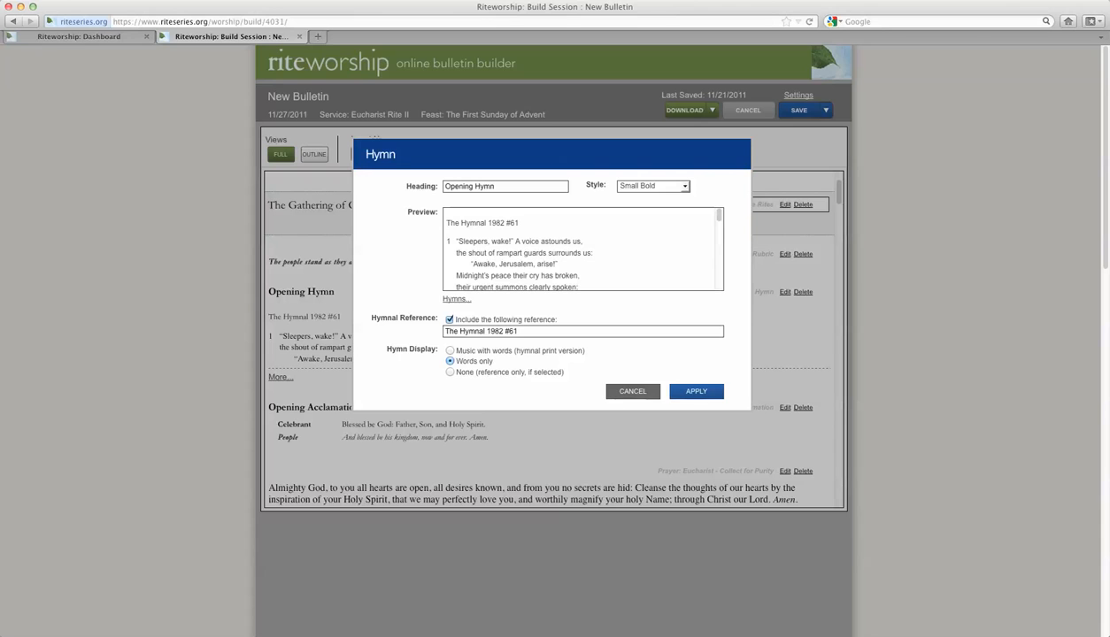
pyautogui.click(456, 298)
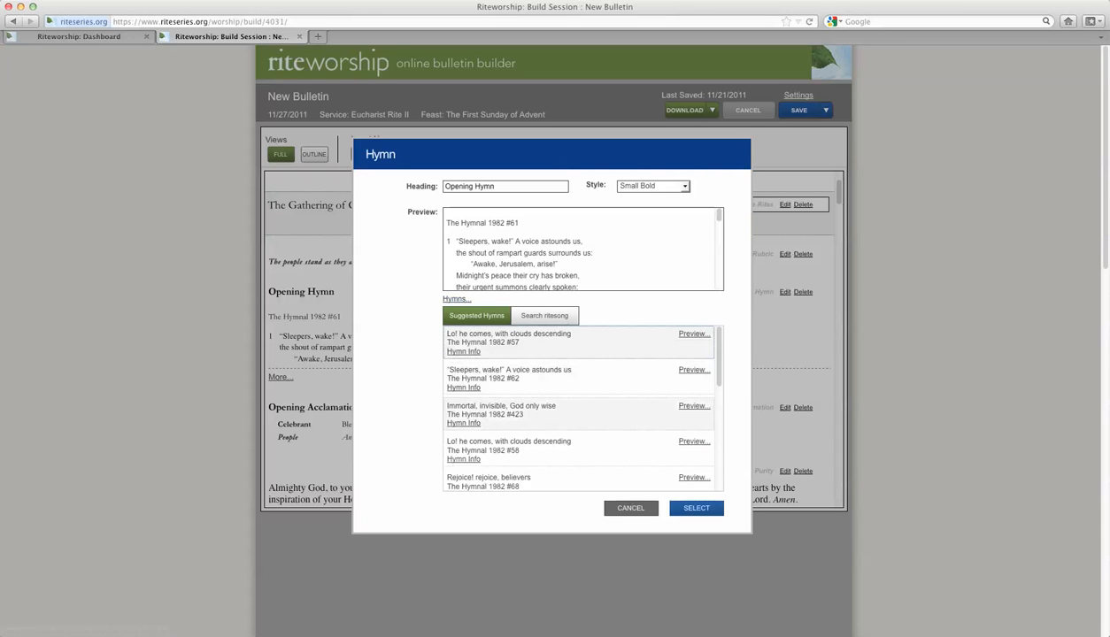
pyautogui.scroll(-5, 583, 407)
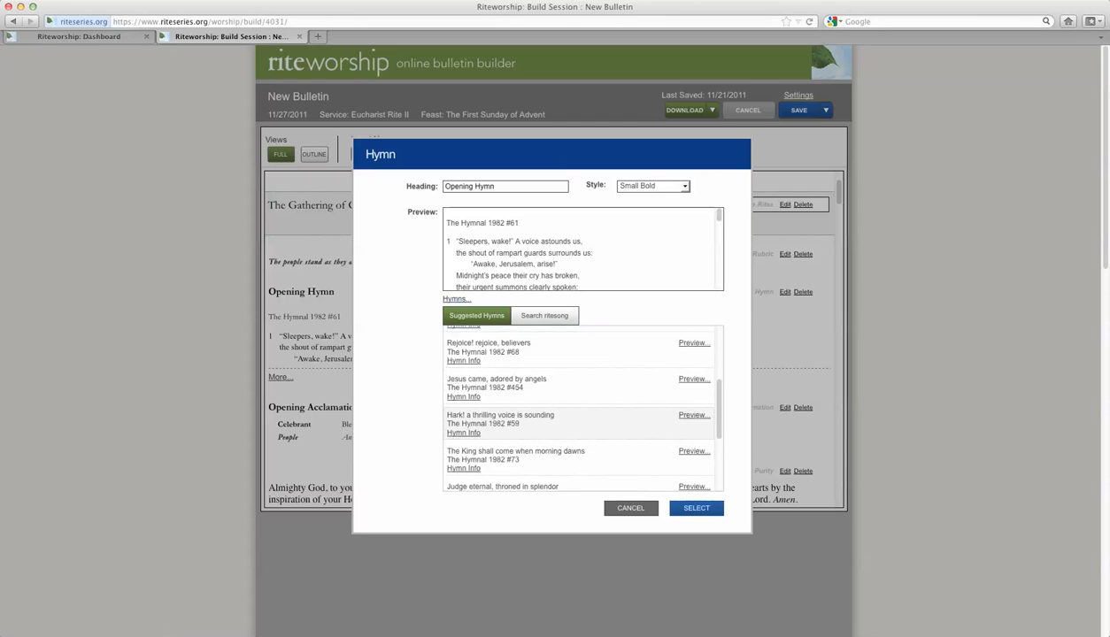
pyautogui.scroll(-4, 582, 411)
pyautogui.scroll(5, 583, 408)
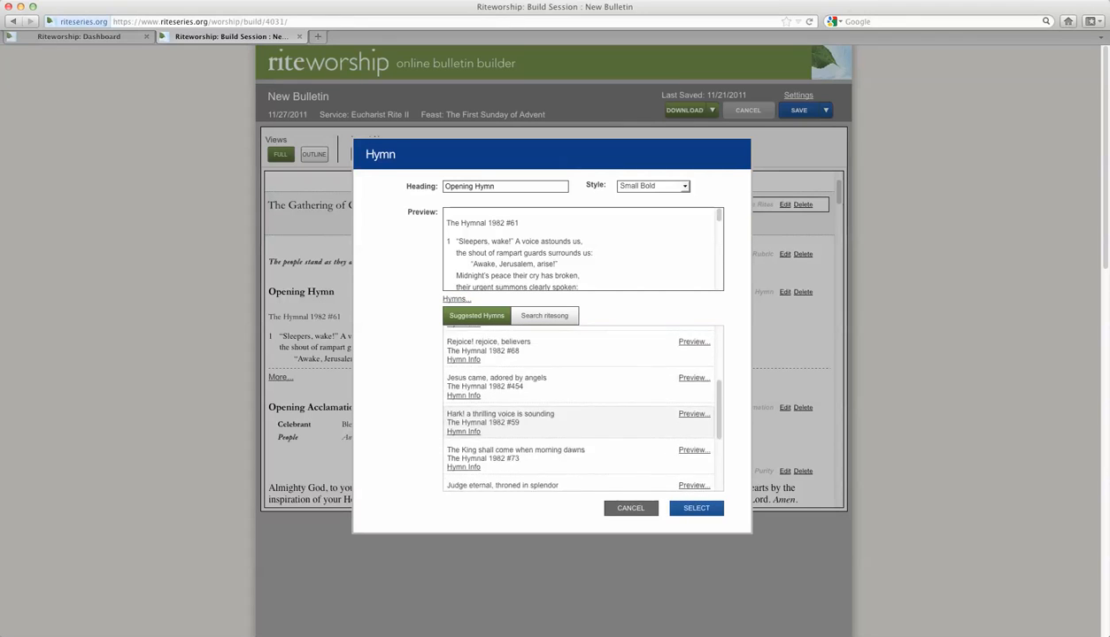
pyautogui.scroll(2, 582, 407)
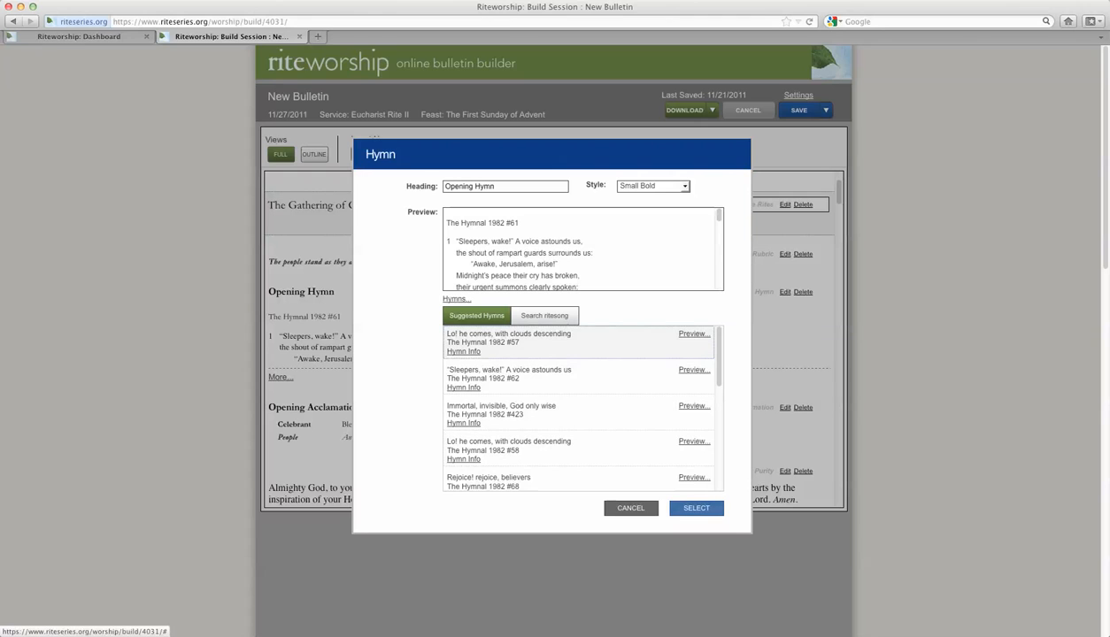
pyautogui.click(696, 508)
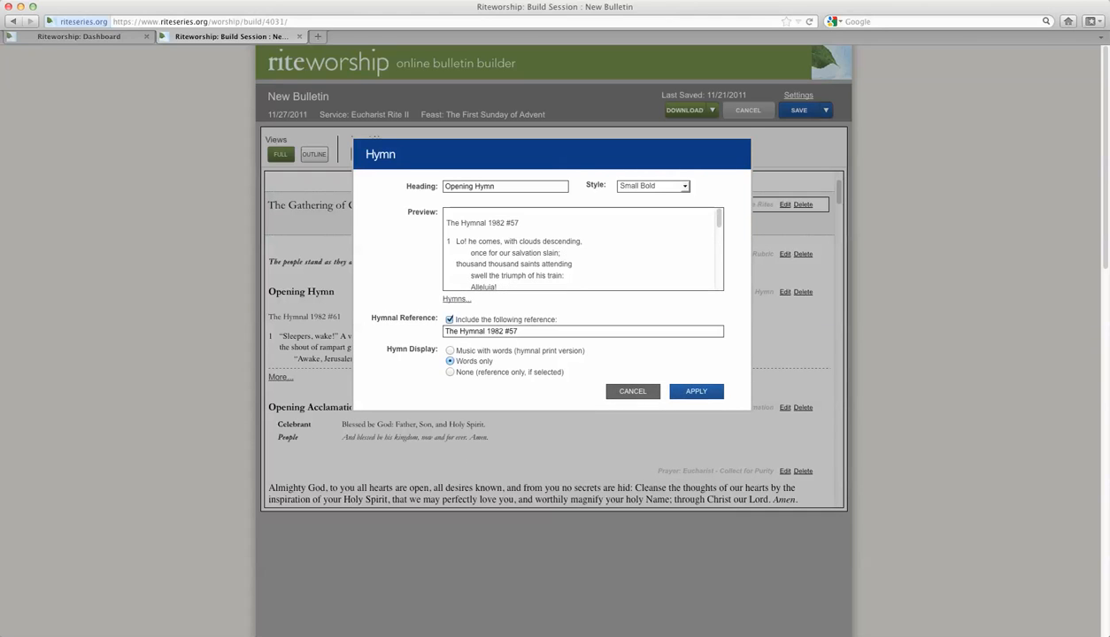
# Show the opening hymn as music with words and extend its heading to "Opening Hymn - Lo, he comes with clouds descending".
pyautogui.click(449, 351)
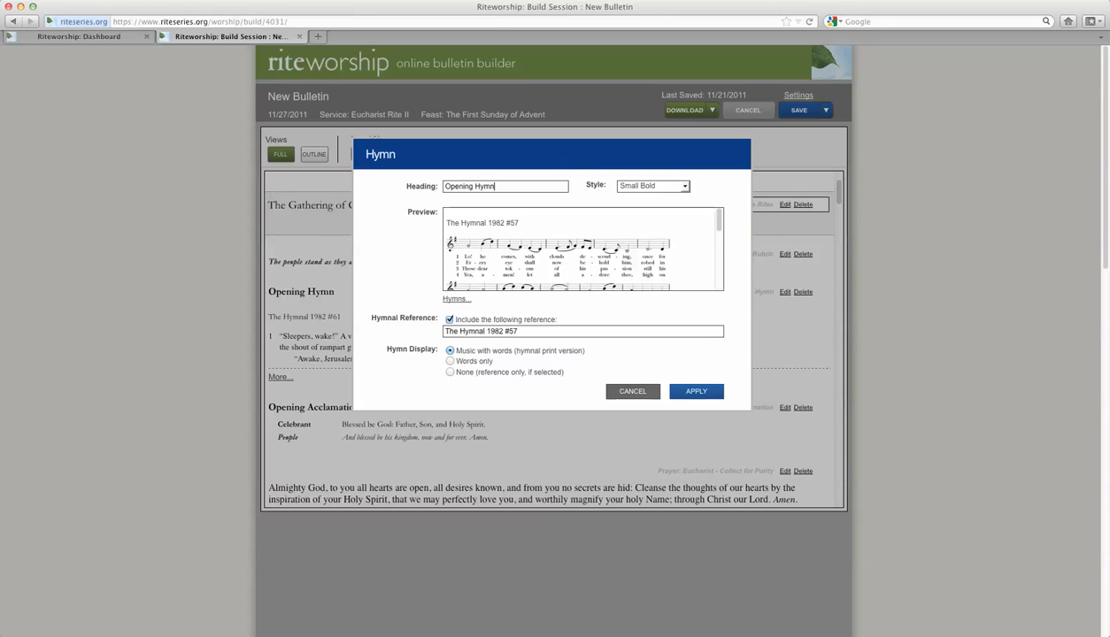
pyautogui.write('- Lo')
pyautogui.write(', he comes')
pyautogui.write(' with clouds d')
pyautogui.write('escending')
# Shorten the hymnal reference to "The Hymnal #57", apply the hymn changes and expand the full hymn in the bulletin.
pyautogui.doubleClick(500, 331)
pyautogui.press('BackSpace')
pyautogui.press('BackSpace')
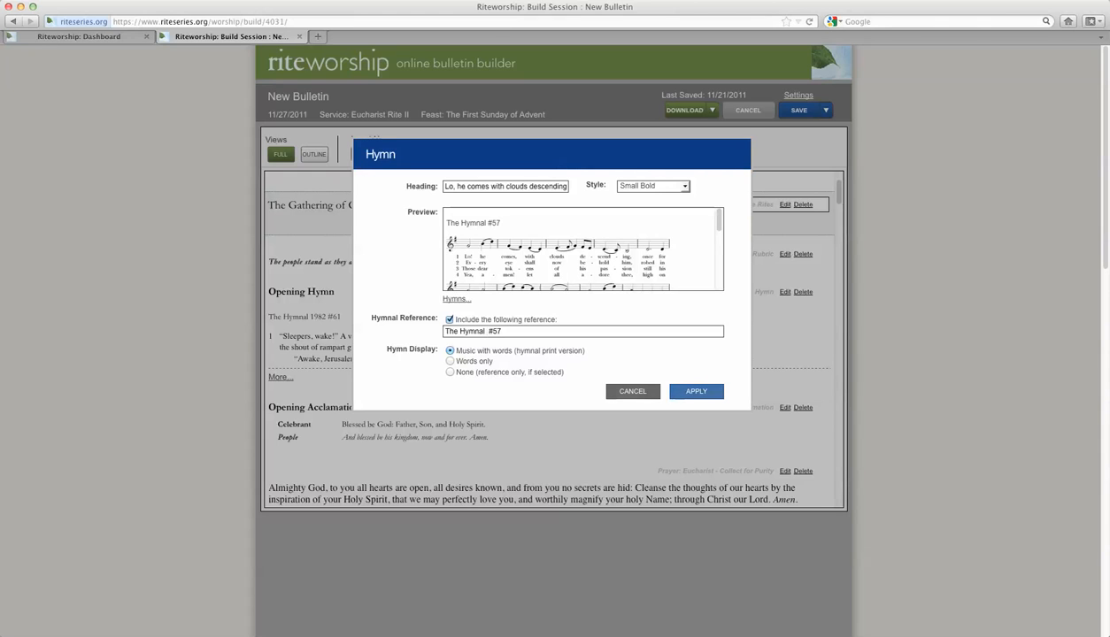
pyautogui.click(695, 391)
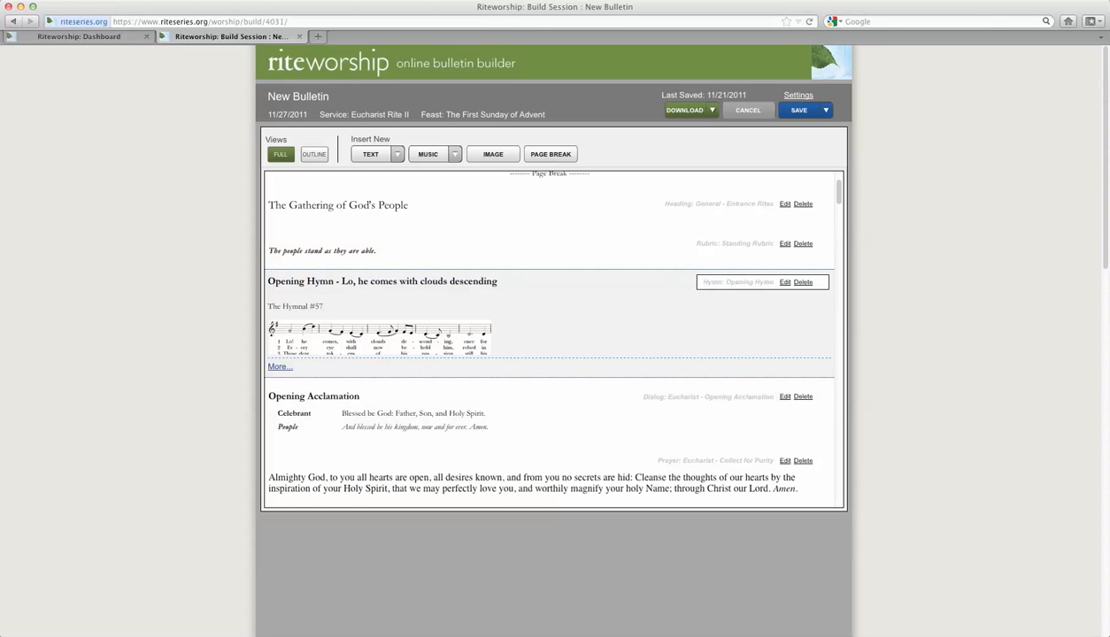
pyautogui.click(279, 367)
pyautogui.scroll(-3, 549, 340)
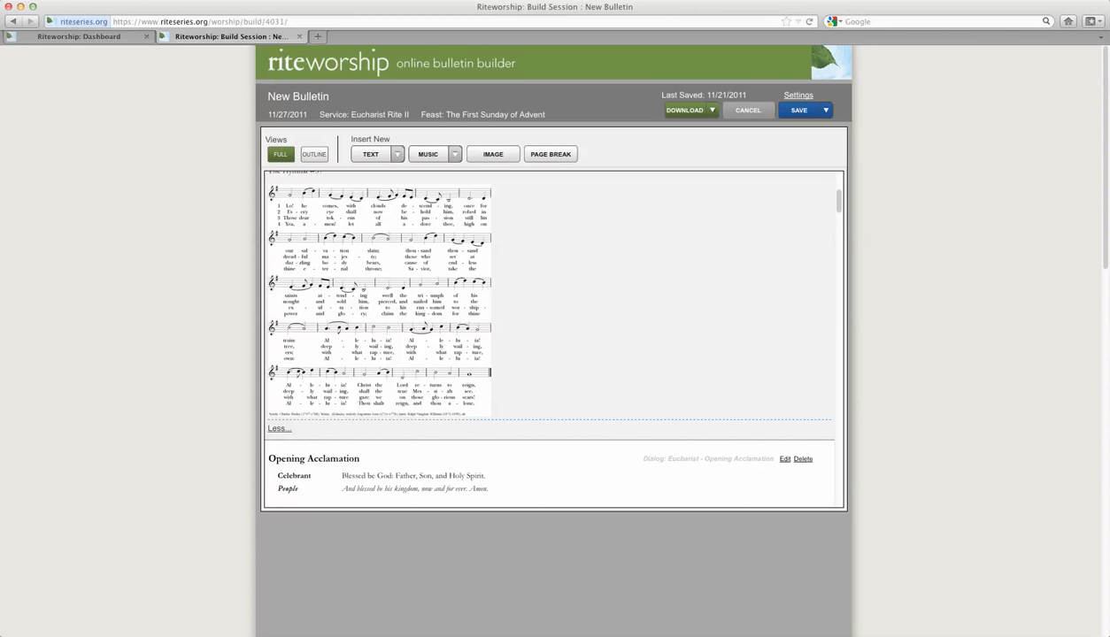
# Replace the Prayers of the People text with the suggested prayer BCP 387: Form III.
pyautogui.scroll(-15, 548, 337)
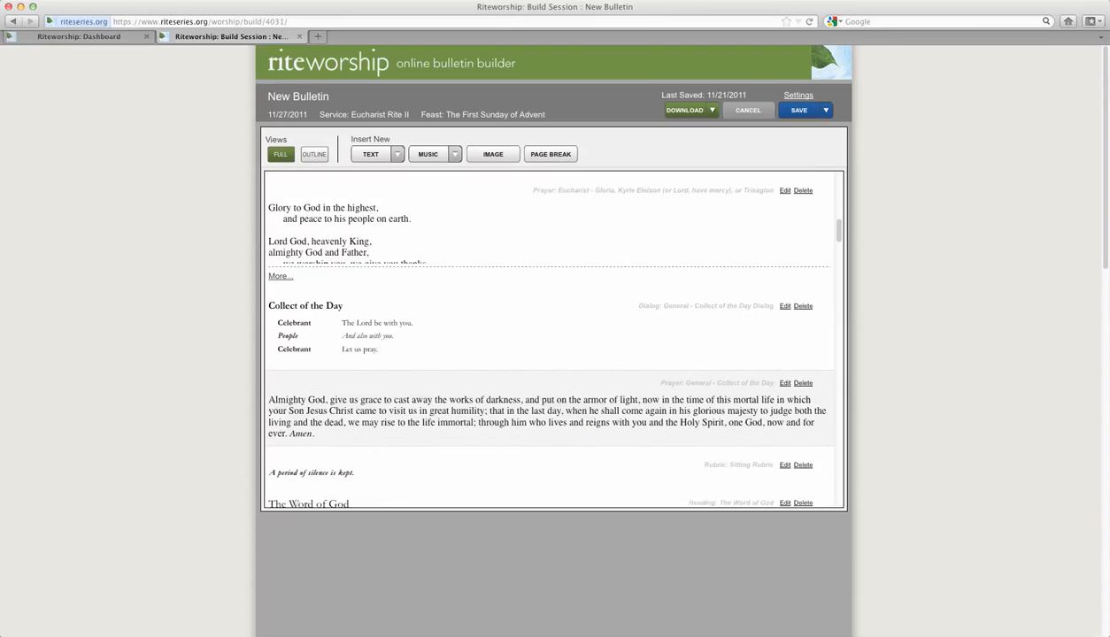
pyautogui.scroll(-10, 549, 336)
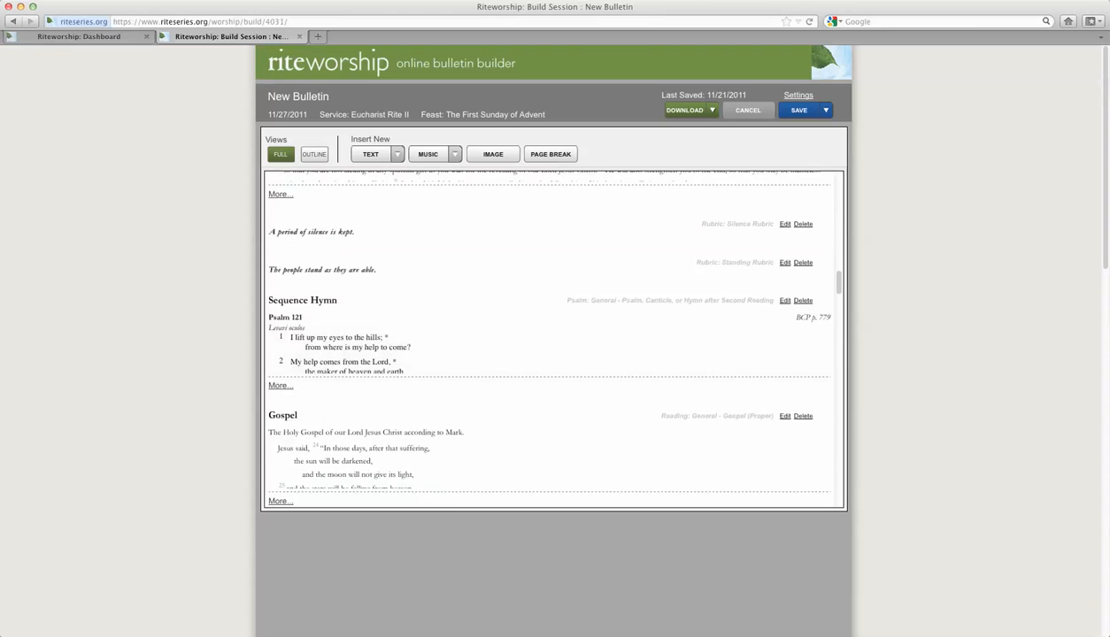
pyautogui.scroll(-4, 549, 336)
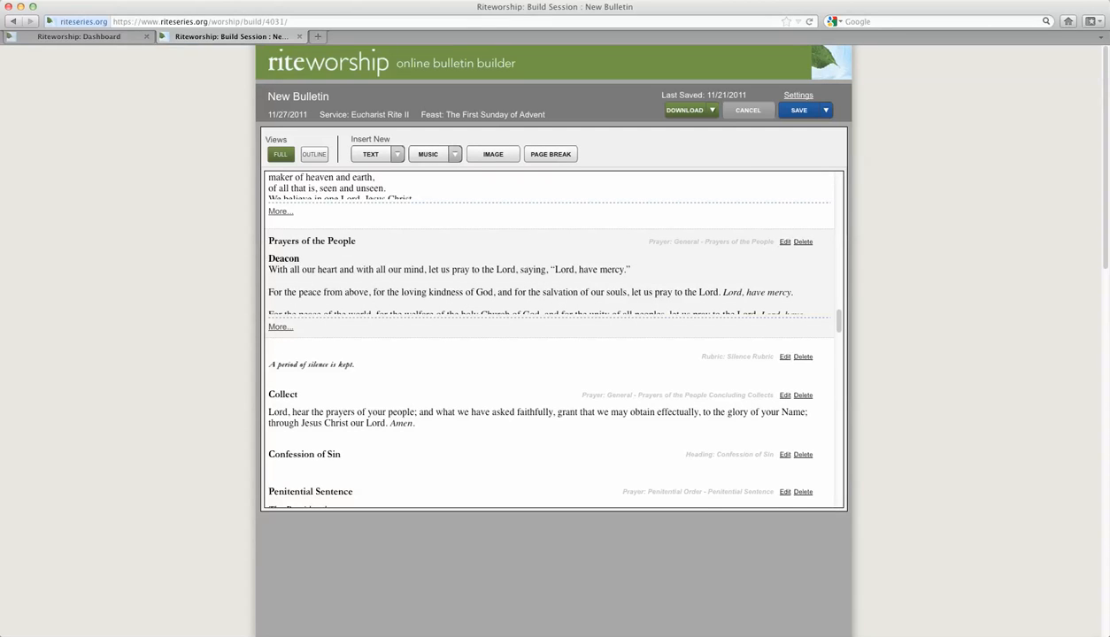
pyautogui.click(785, 242)
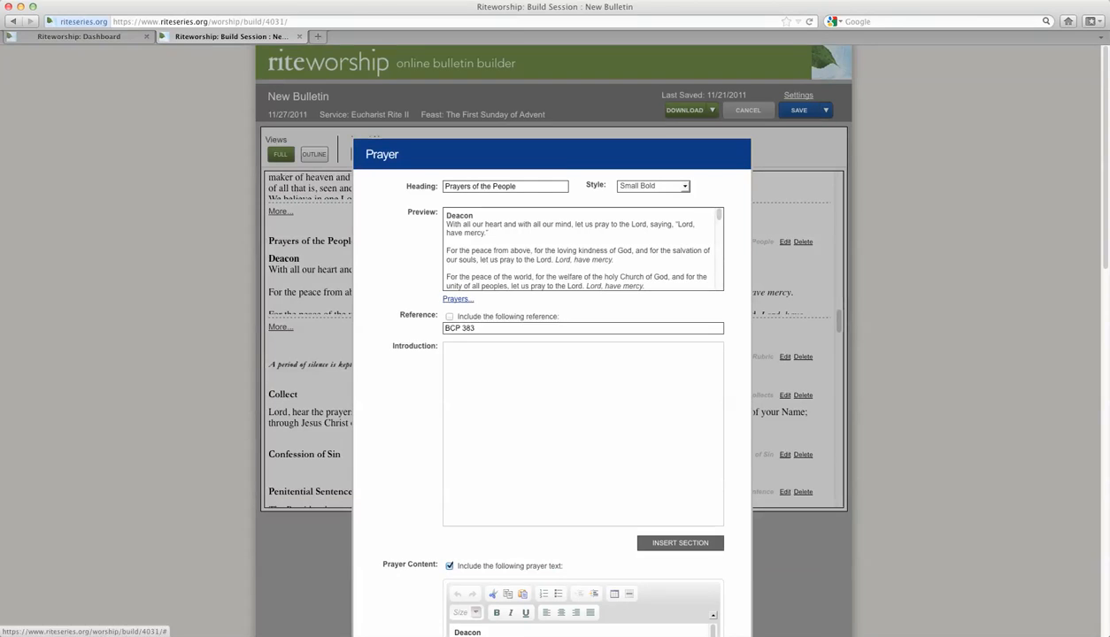
pyautogui.click(458, 299)
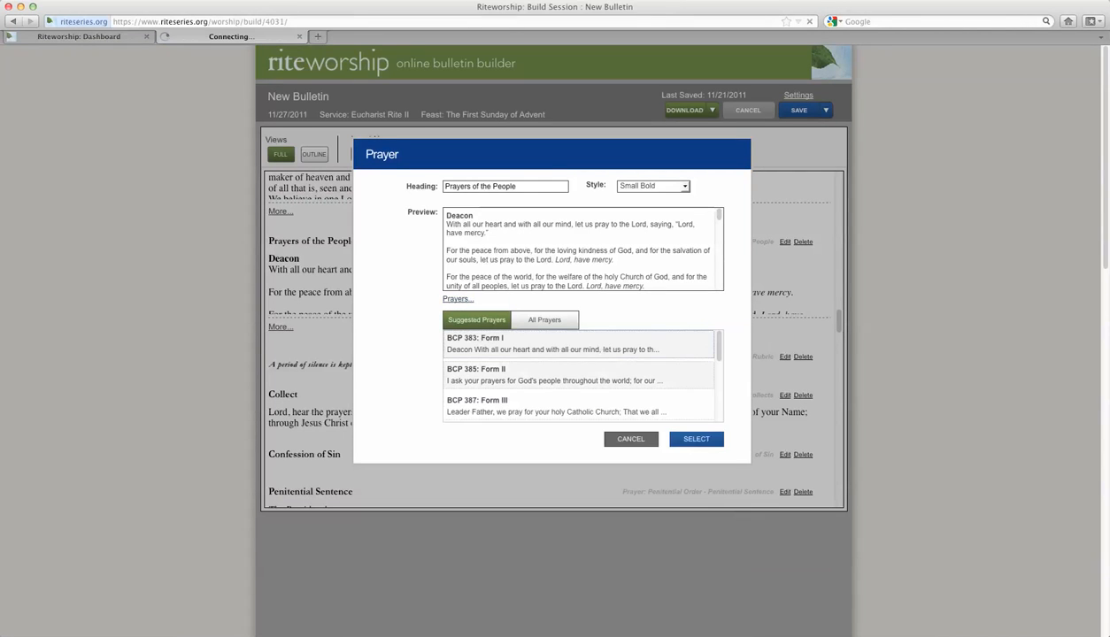
pyautogui.click(578, 406)
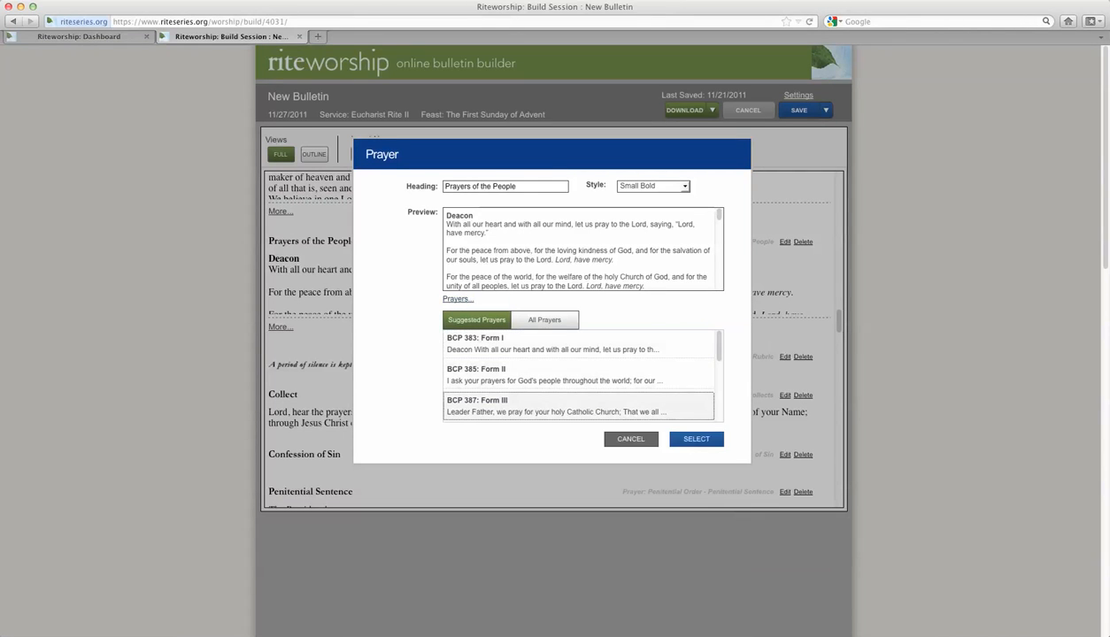
pyautogui.click(696, 439)
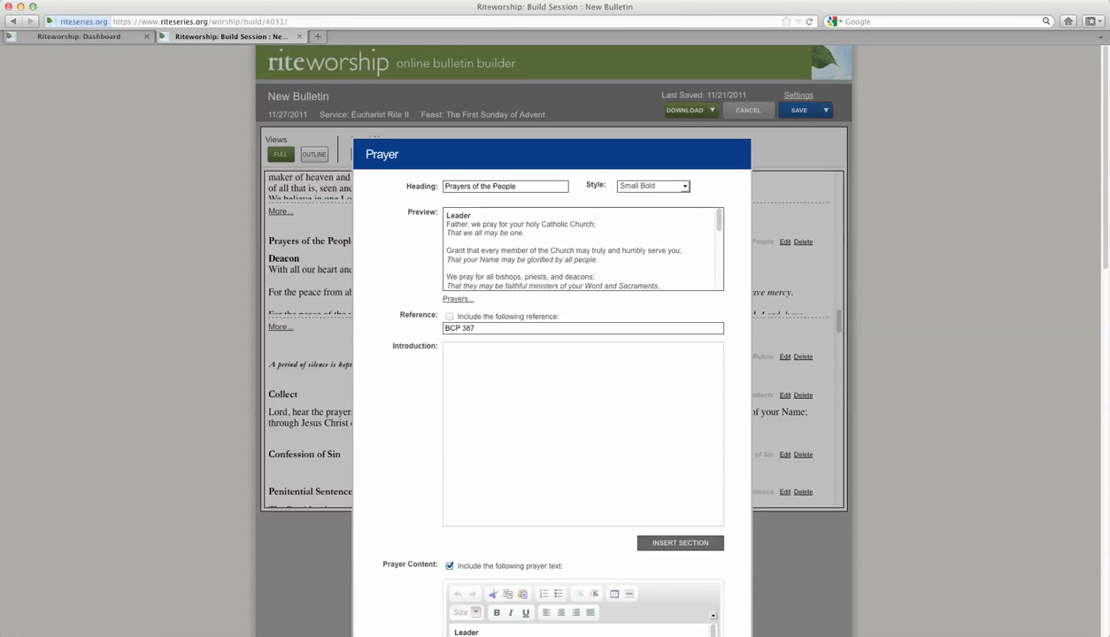
# Review the editable Form III prayer text and apply it to the Prayers of the People section.
pyautogui.scroll(-2, 552, 354)
pyautogui.scroll(-5, 552, 354)
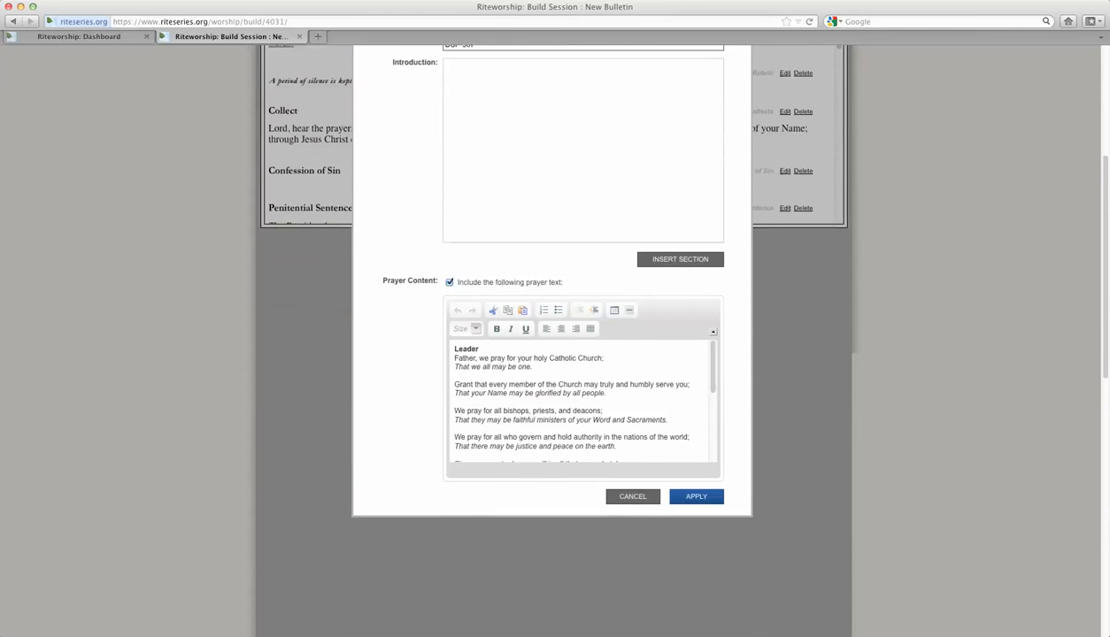
pyautogui.click(608, 393)
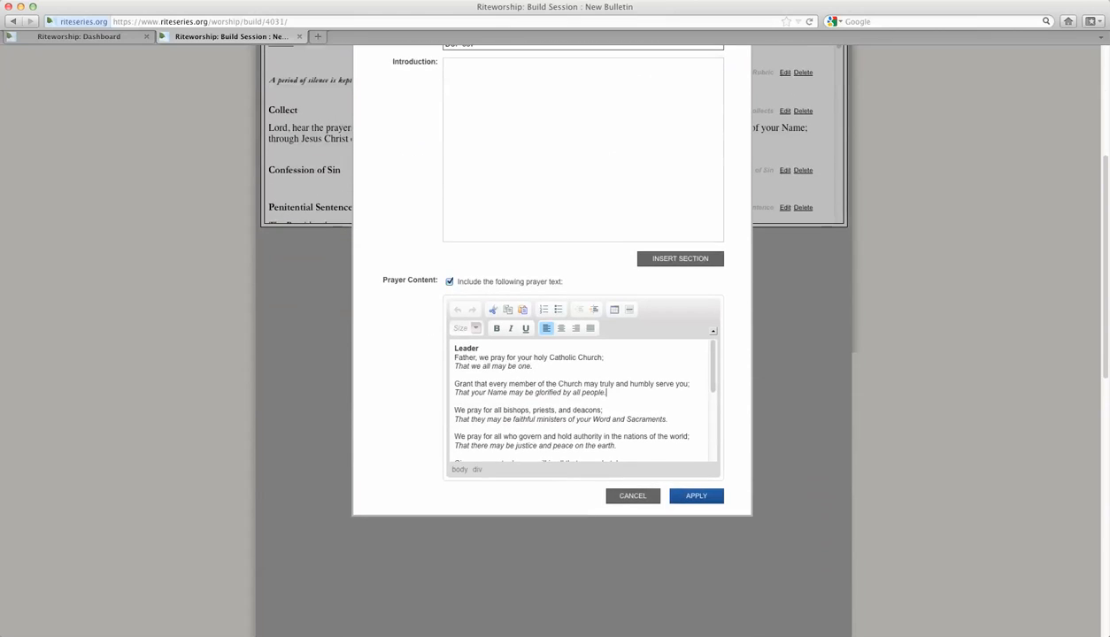
pyautogui.scroll(-3, 581, 399)
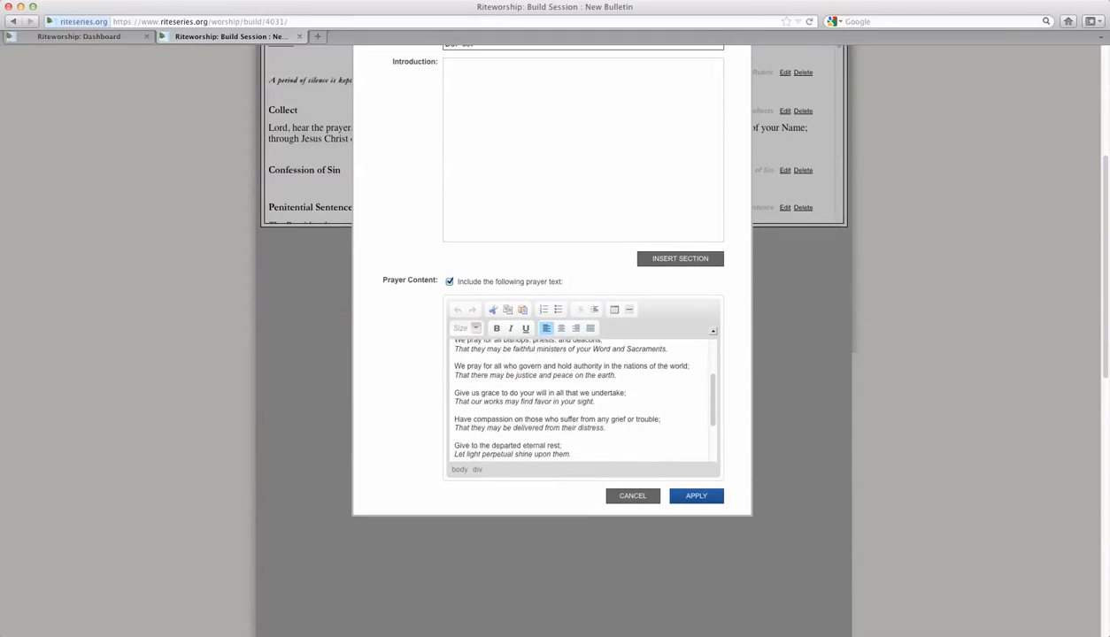
pyautogui.scroll(-2, 581, 399)
pyautogui.scroll(5, 581, 398)
pyautogui.scroll(1, 581, 398)
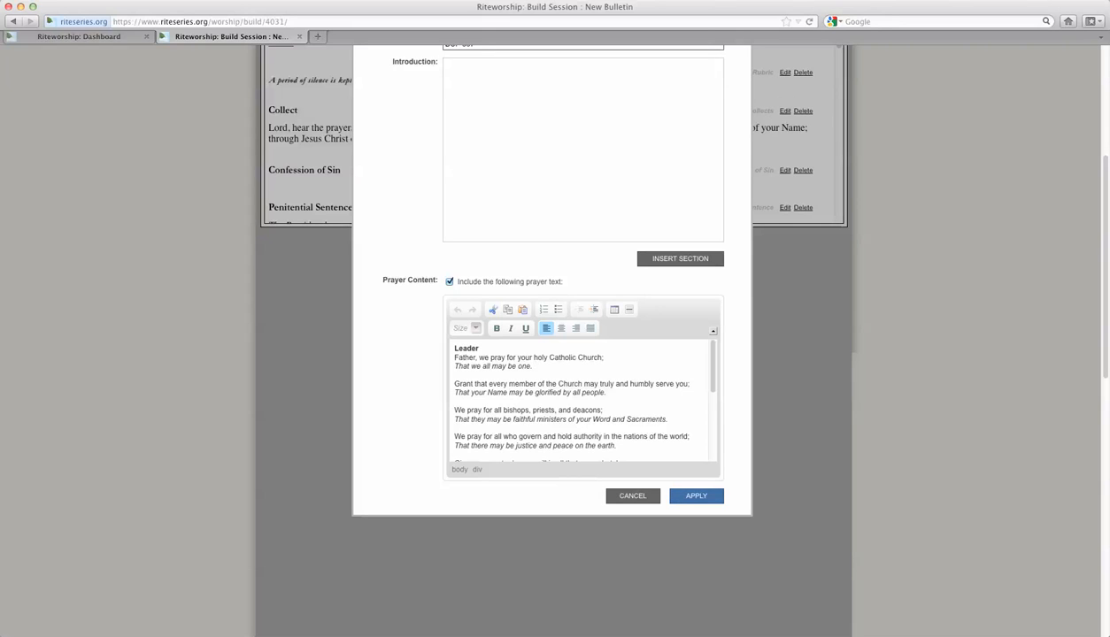
pyautogui.click(697, 496)
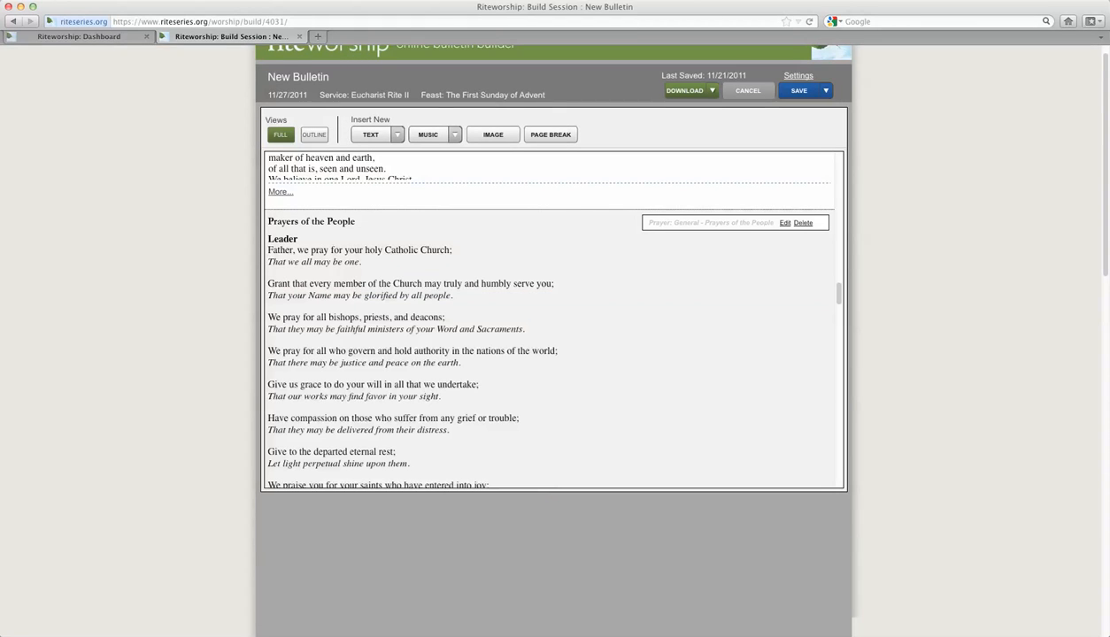
# Delete the Penitential Sentence section from the Confession of Sin part of the bulletin.
pyautogui.scroll(-5, 549, 320)
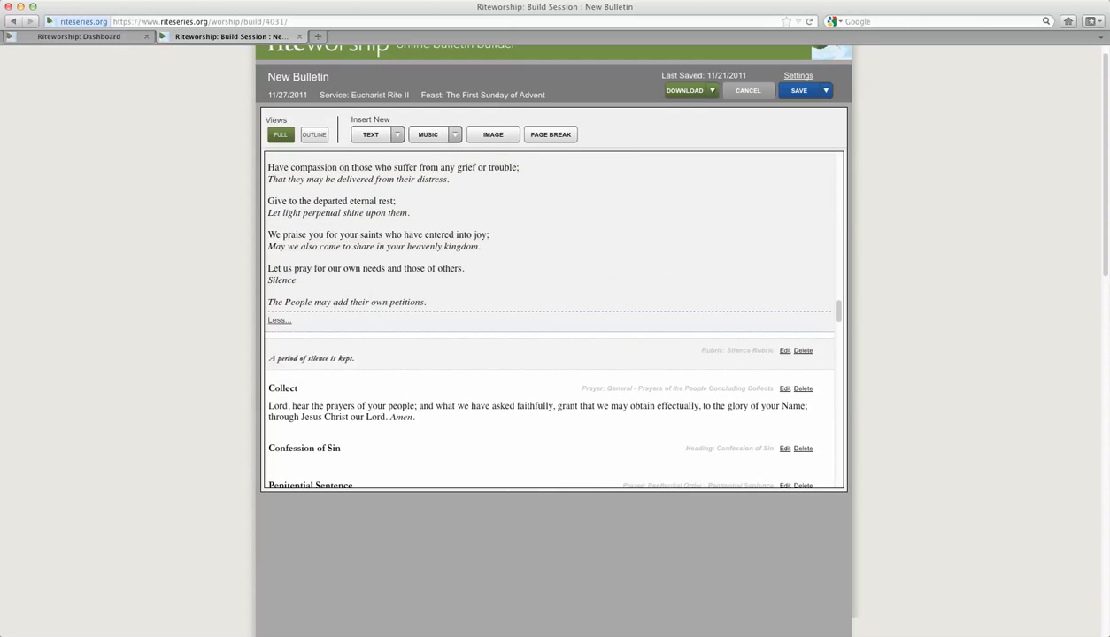
pyautogui.scroll(-2, 549, 319)
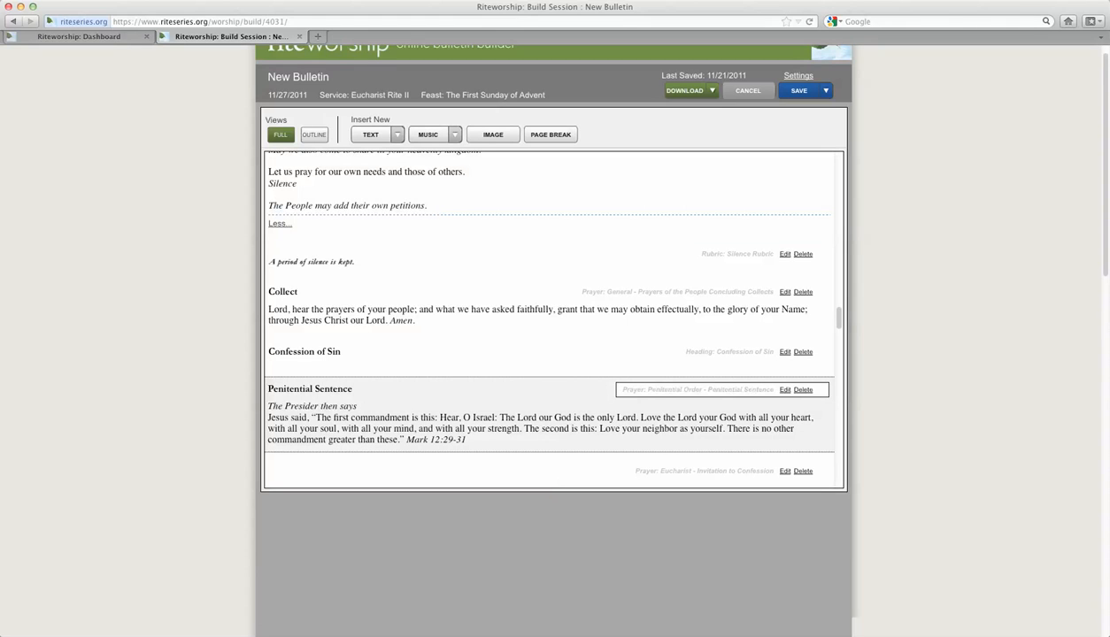
pyautogui.click(803, 389)
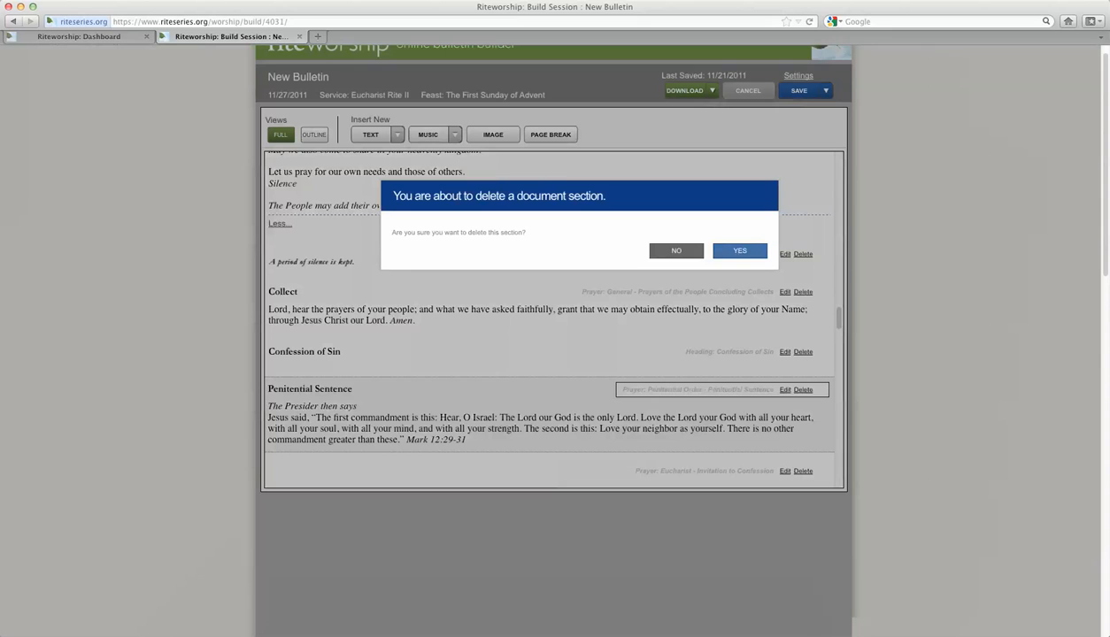
pyautogui.click(740, 250)
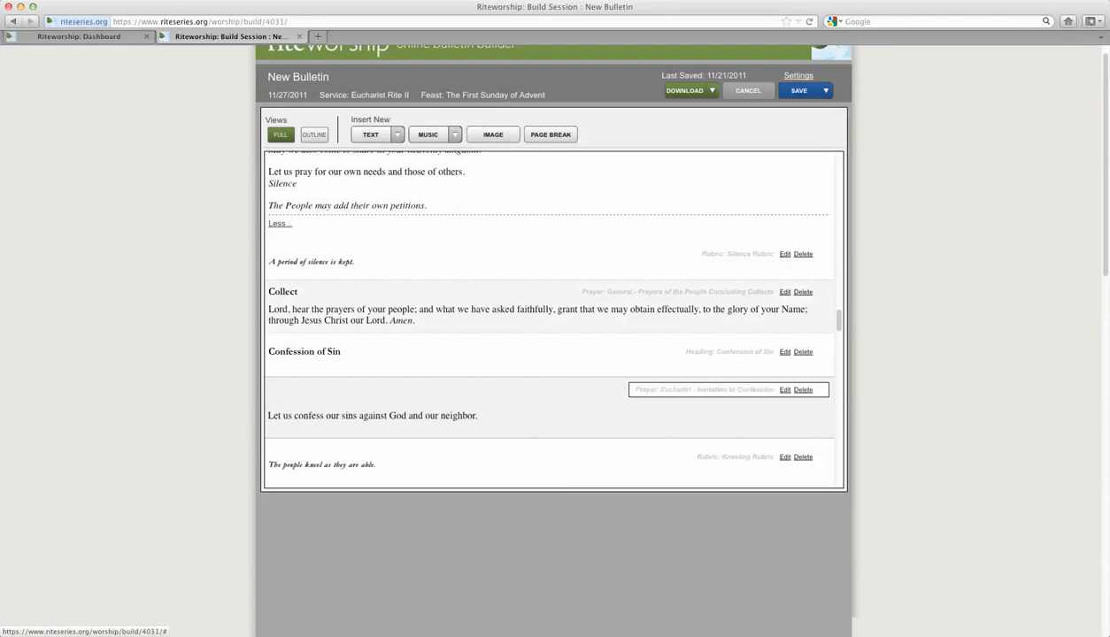
# Save the changes made to the bulletin so far.
pyautogui.scroll(-3, 549, 319)
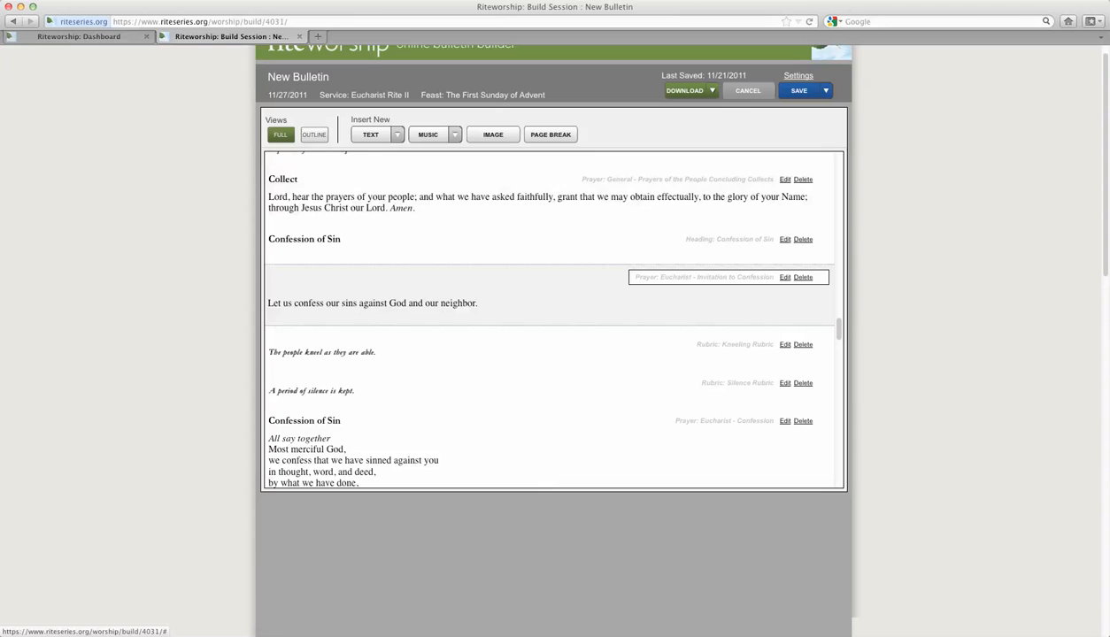
pyautogui.click(826, 91)
pyautogui.click(796, 108)
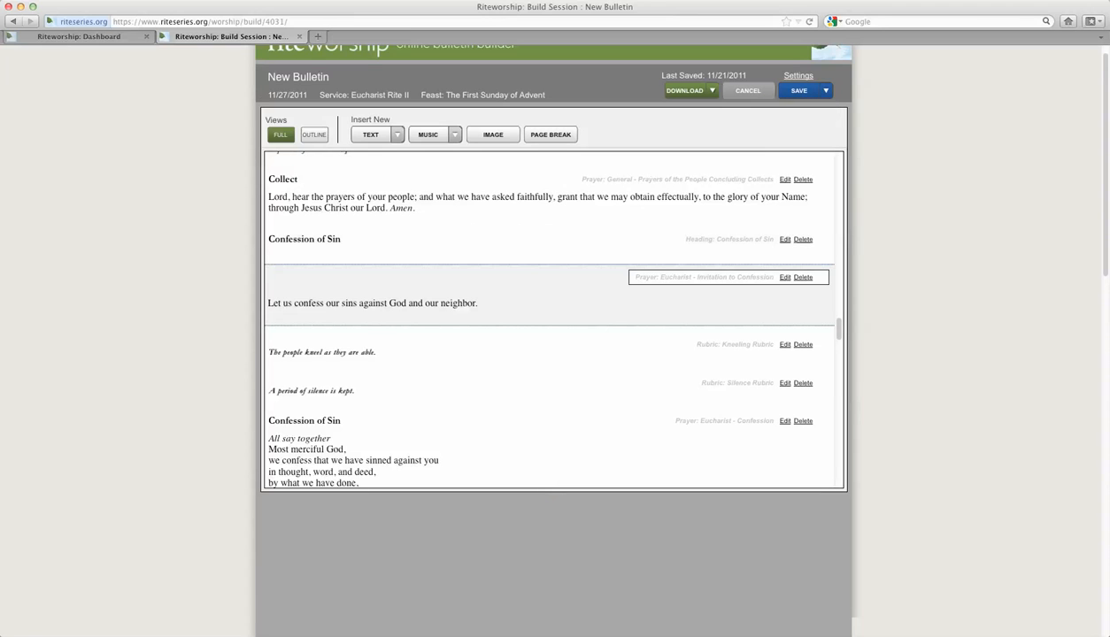
# Insert church_clipart_white.gif beneath the heading The First Sunday of Advent, sized Medium (60% page width) and aligned to the center.
pyautogui.scroll(-5, 549, 301)
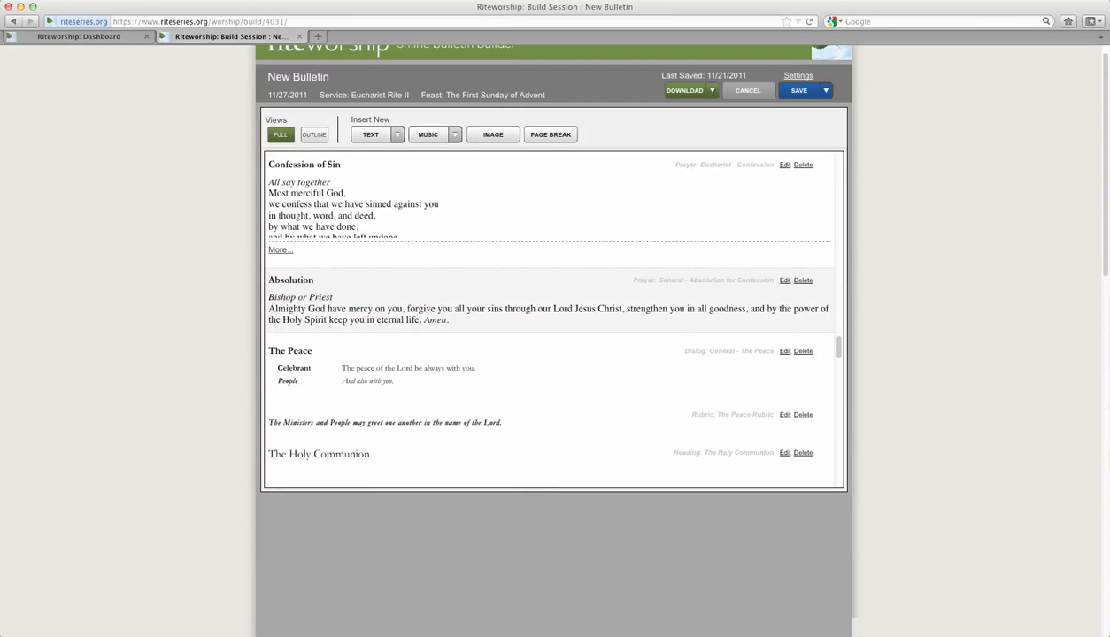
pyautogui.scroll(-2, 549, 319)
pyautogui.scroll(10, 549, 319)
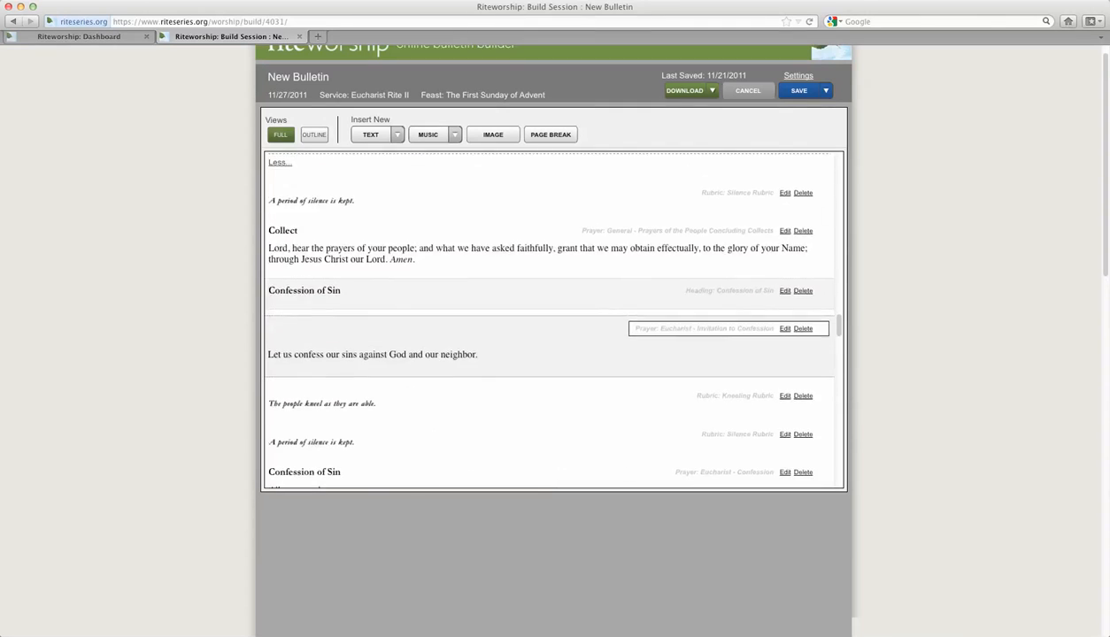
pyautogui.scroll(20, 549, 318)
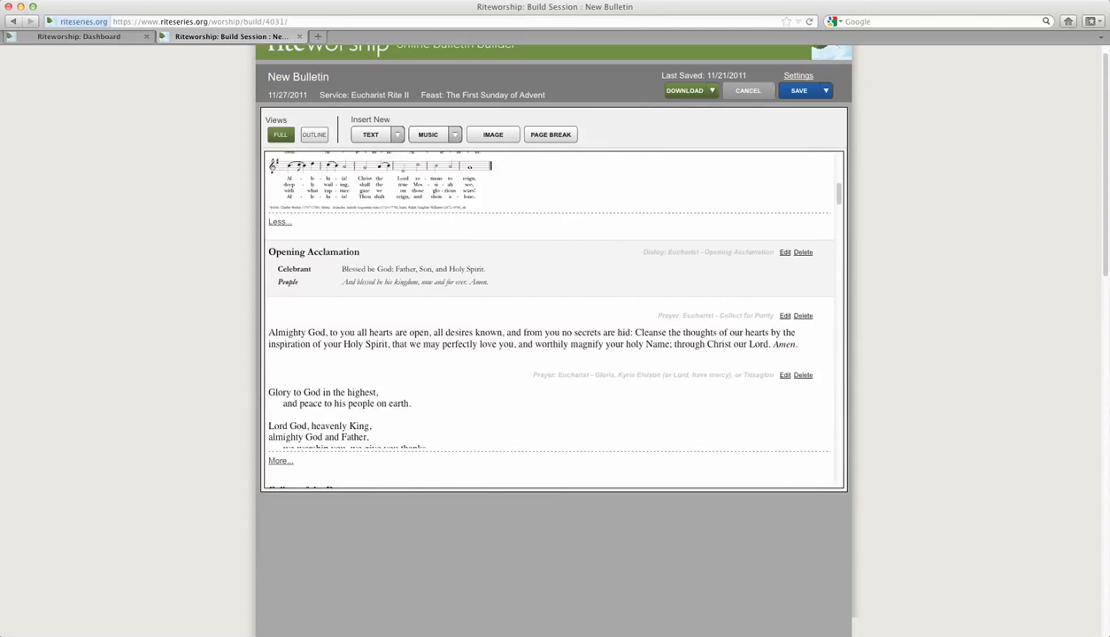
pyautogui.scroll(4, 549, 319)
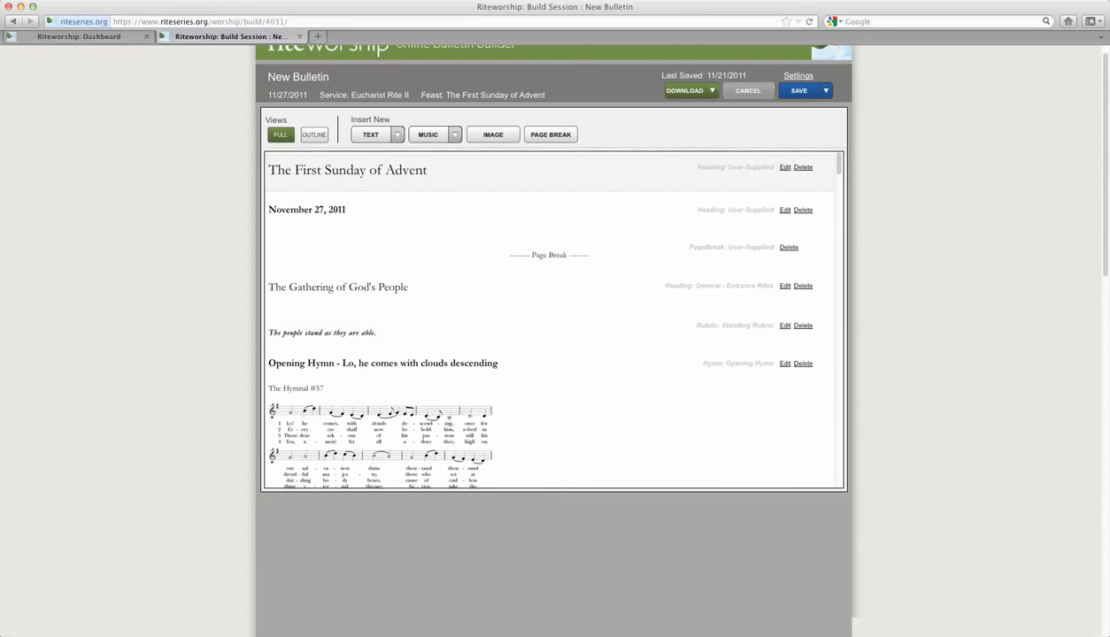
pyautogui.click(549, 172)
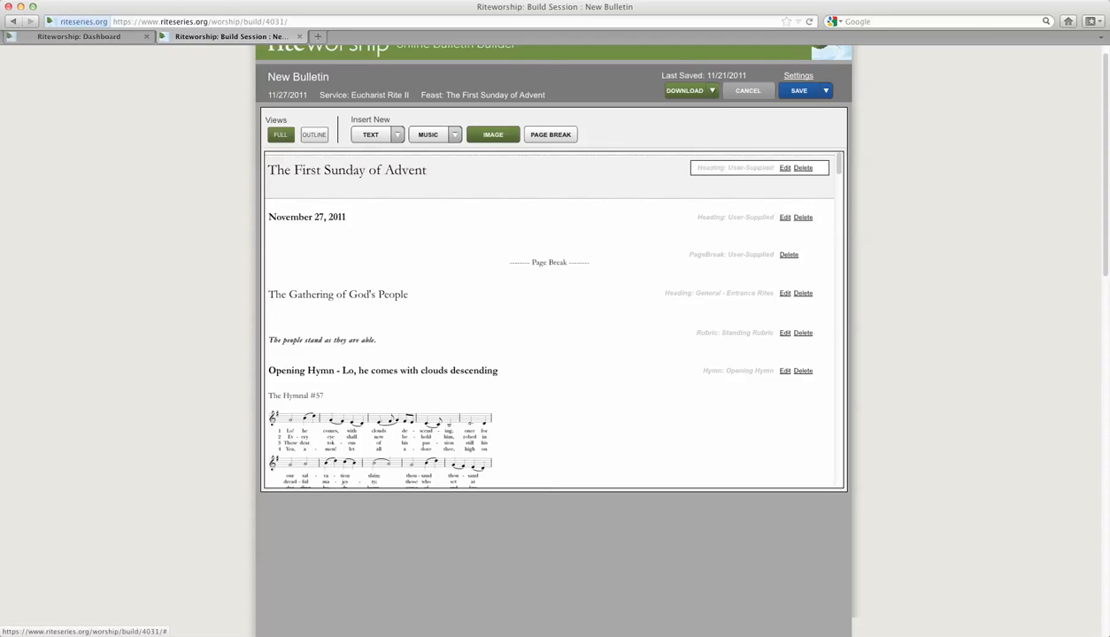
pyautogui.click(493, 135)
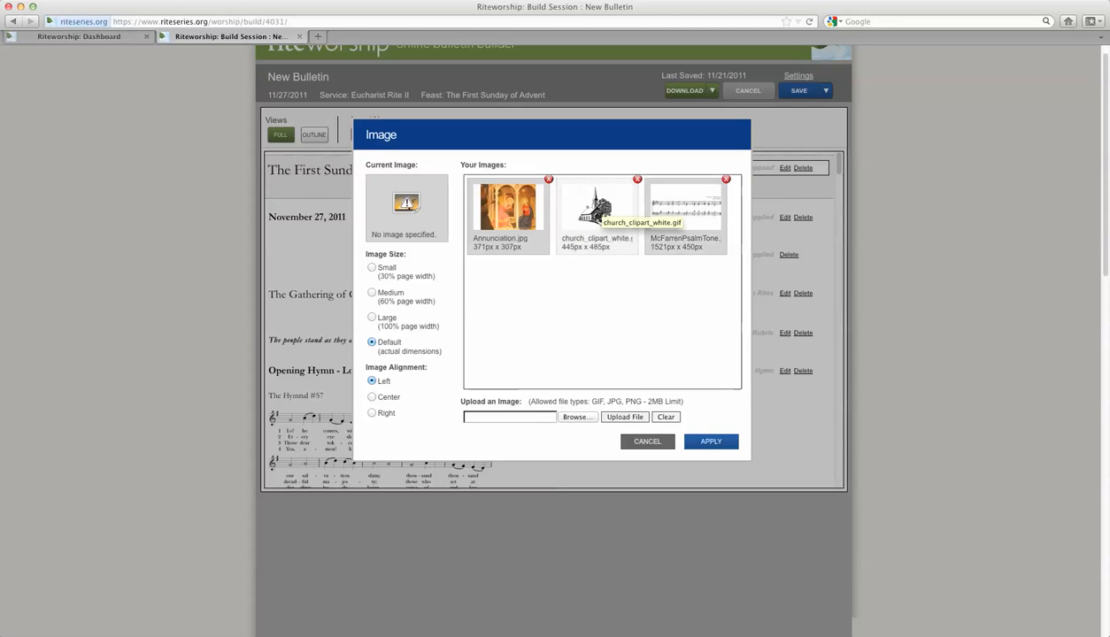
pyautogui.click(603, 214)
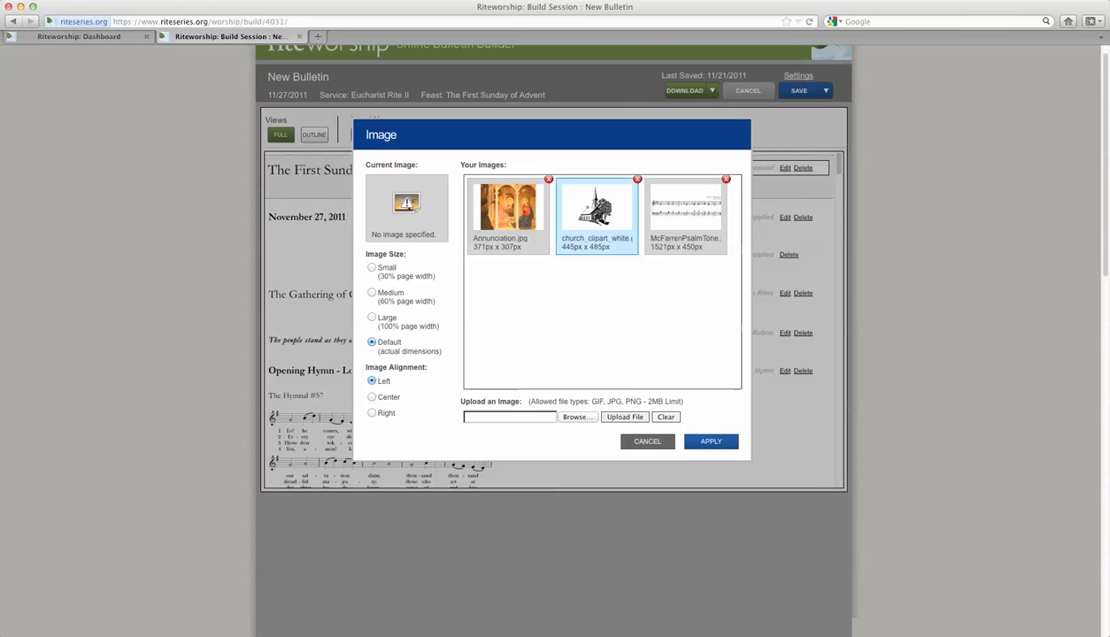
pyautogui.click(371, 293)
pyautogui.click(372, 397)
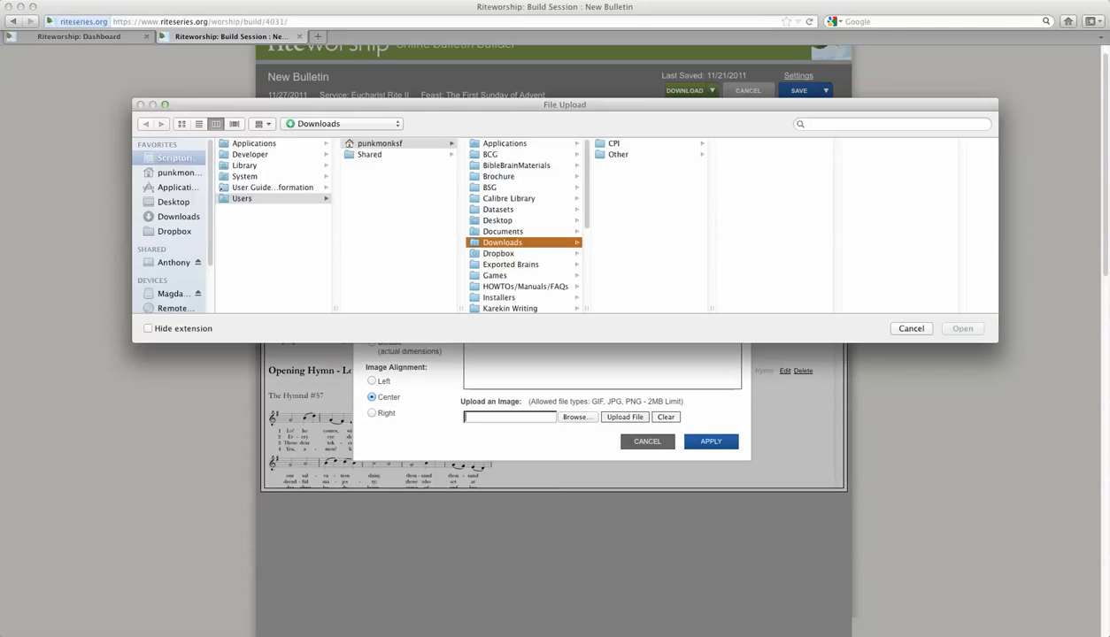
pyautogui.press('Escape')
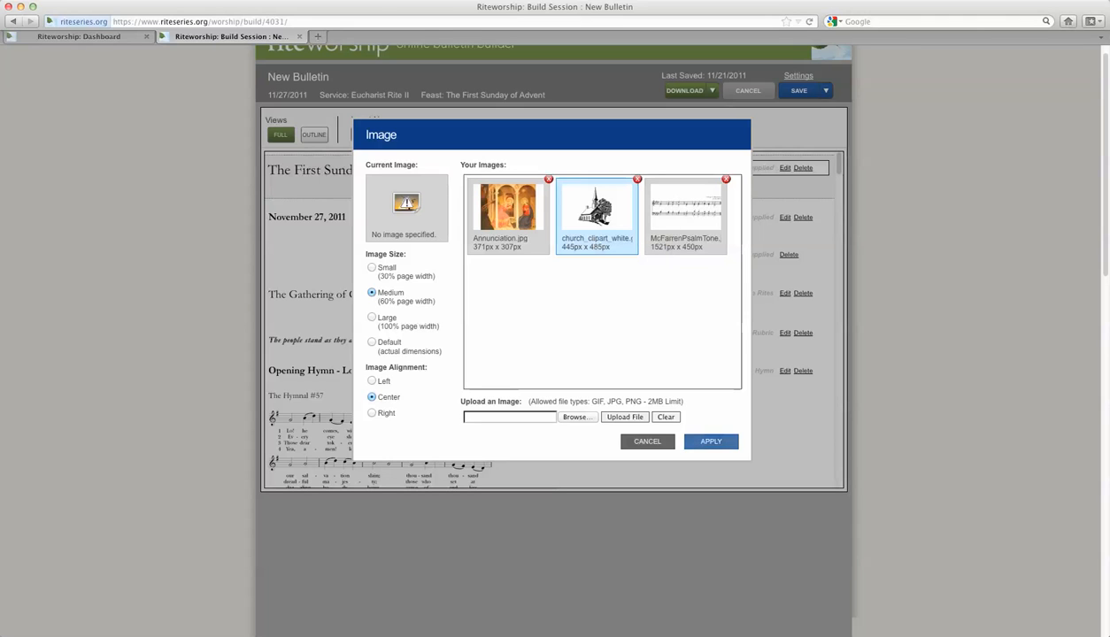
pyautogui.click(710, 441)
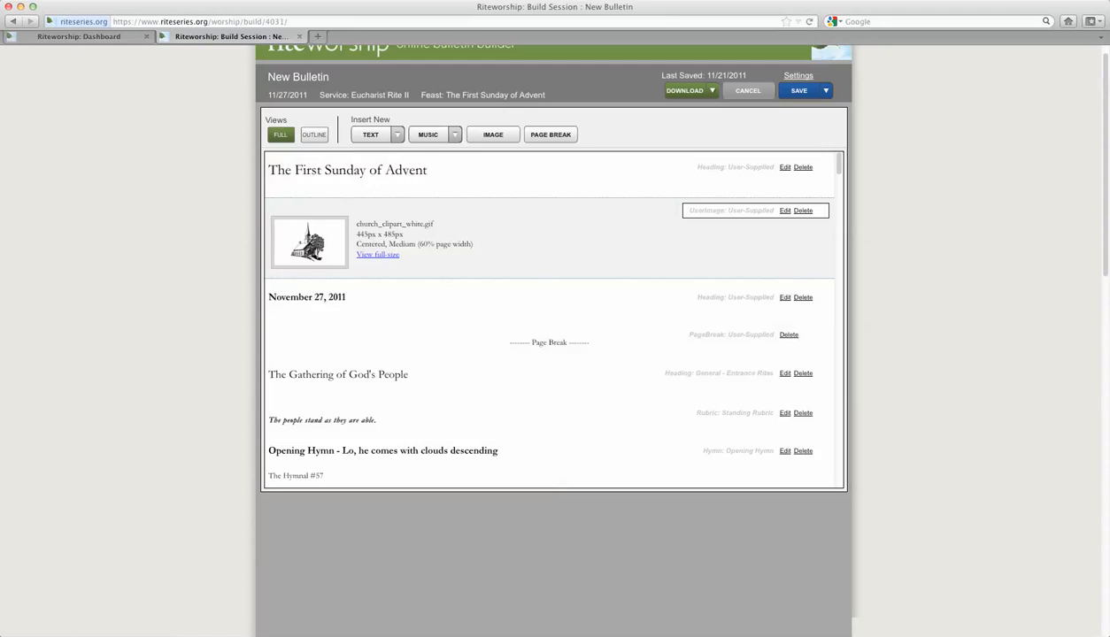
# Add a new music section of type Hymn directly after the Communion Hymn section.
pyautogui.scroll(-5, 548, 318)
pyautogui.scroll(-15, 548, 319)
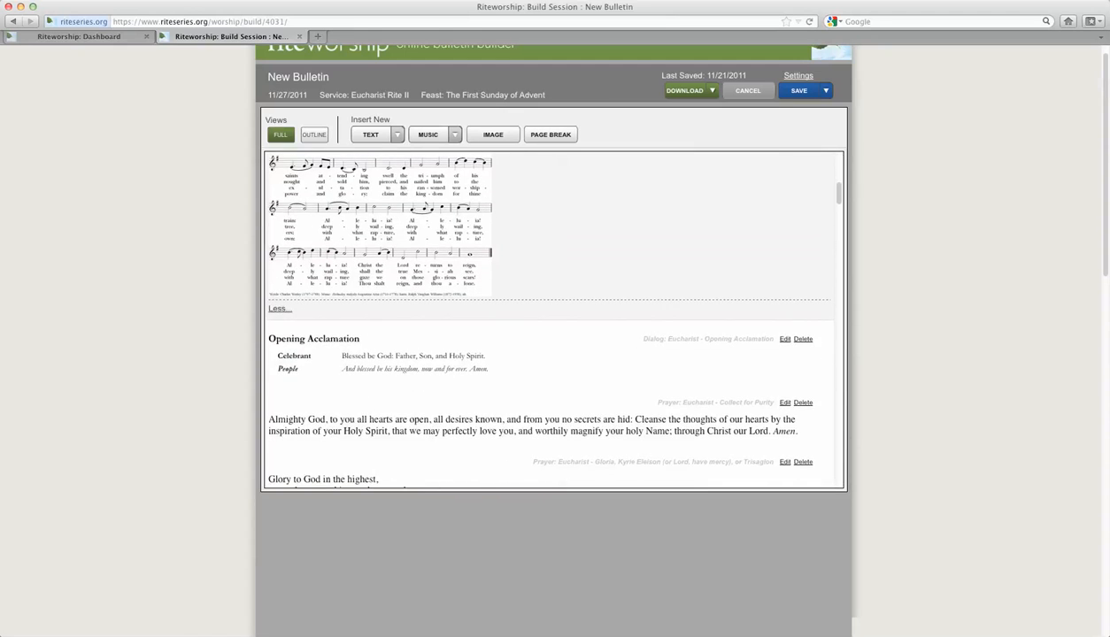
pyautogui.scroll(-20, 549, 318)
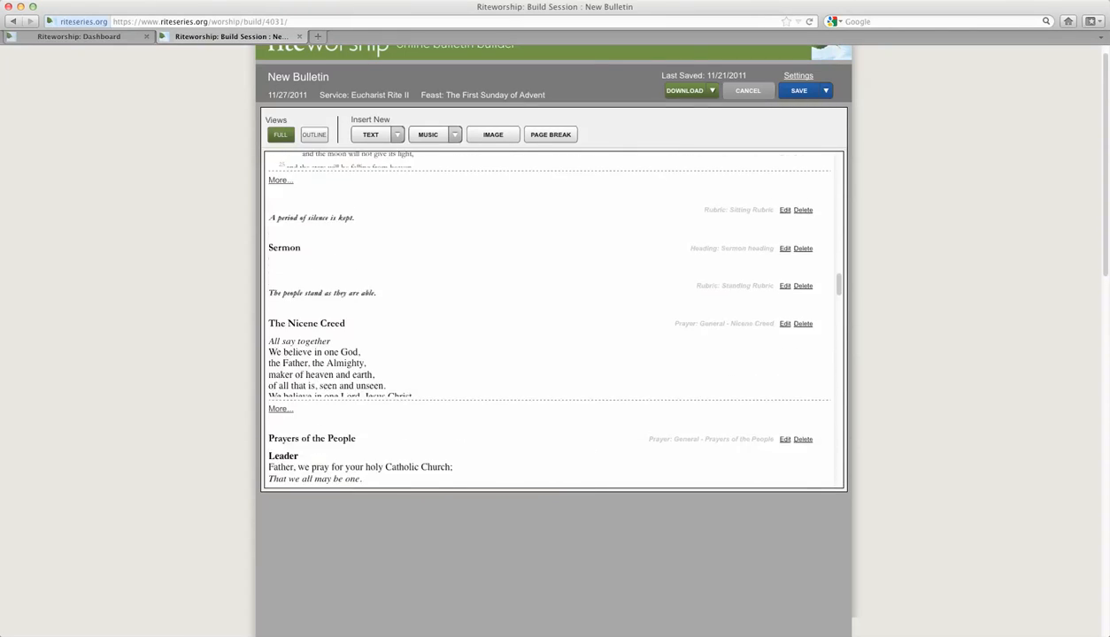
pyautogui.scroll(-20, 548, 319)
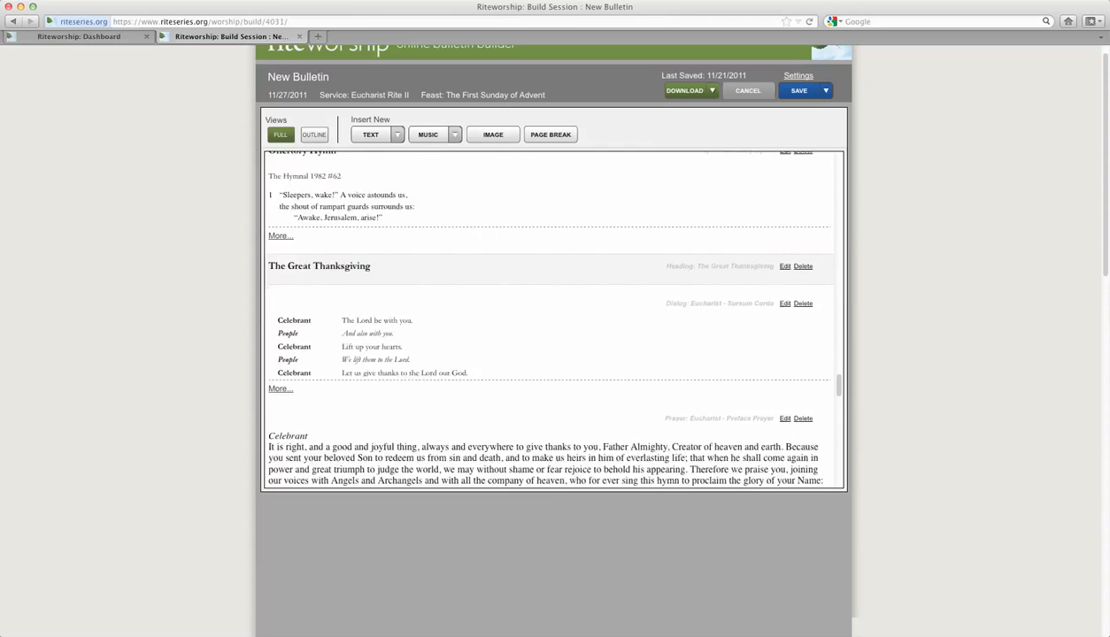
pyautogui.scroll(-8, 549, 319)
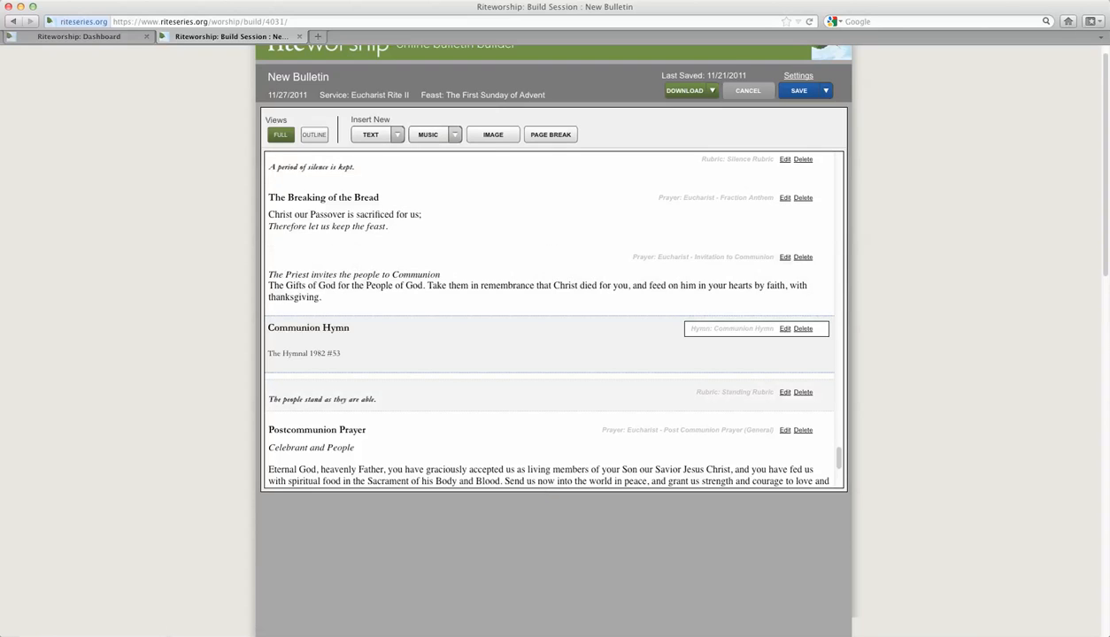
pyautogui.moveTo(454, 134)
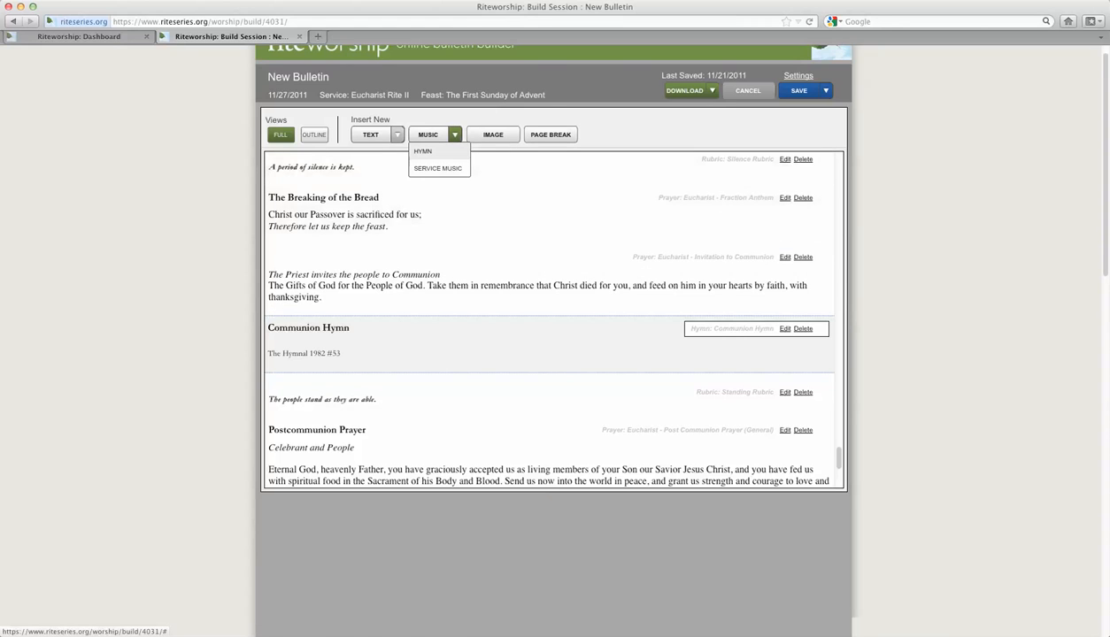
pyautogui.click(423, 151)
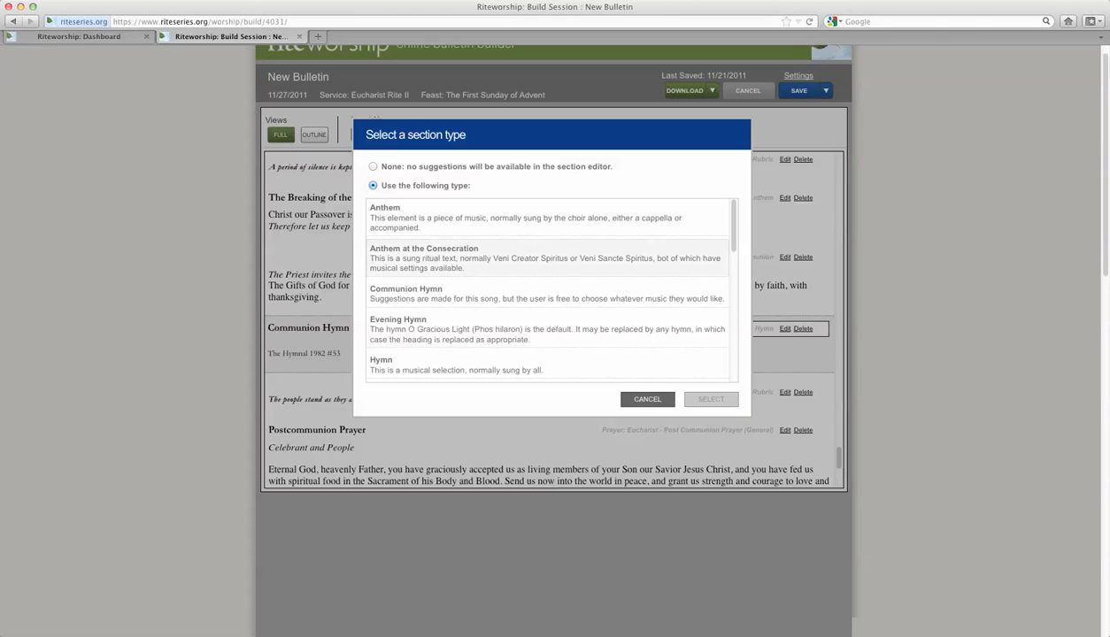
pyautogui.click(478, 365)
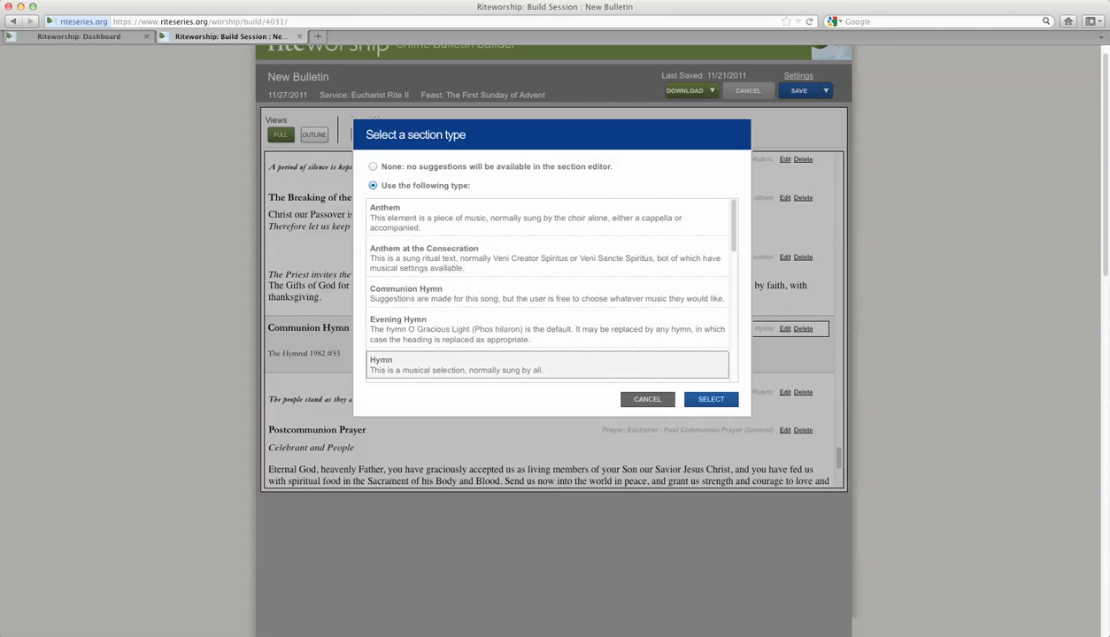
pyautogui.scroll(-5, 549, 338)
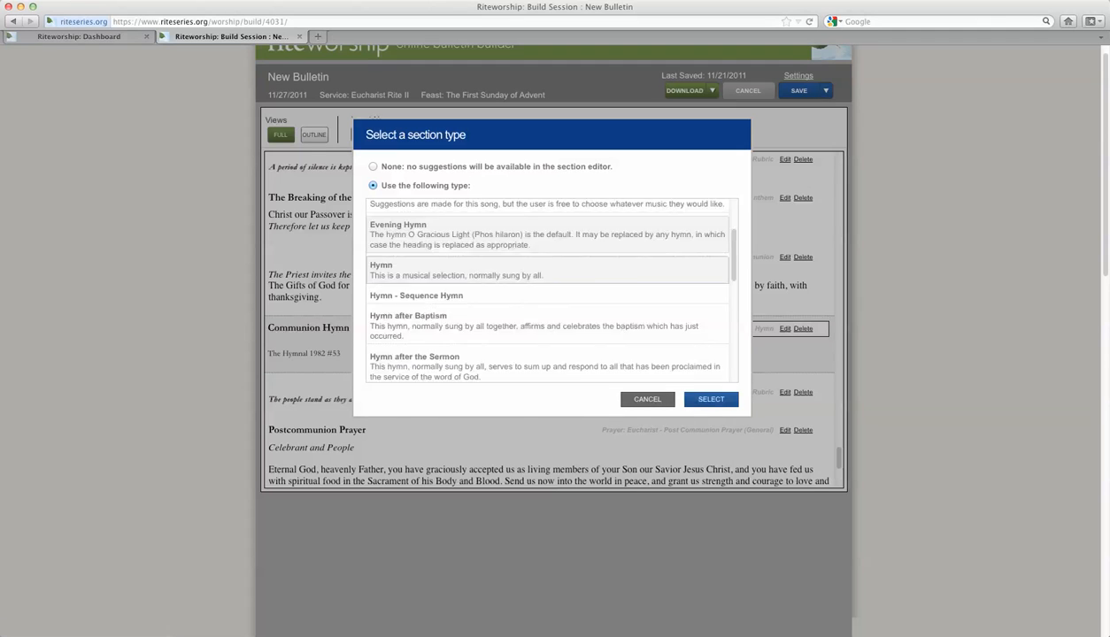
pyautogui.scroll(3, 540, 292)
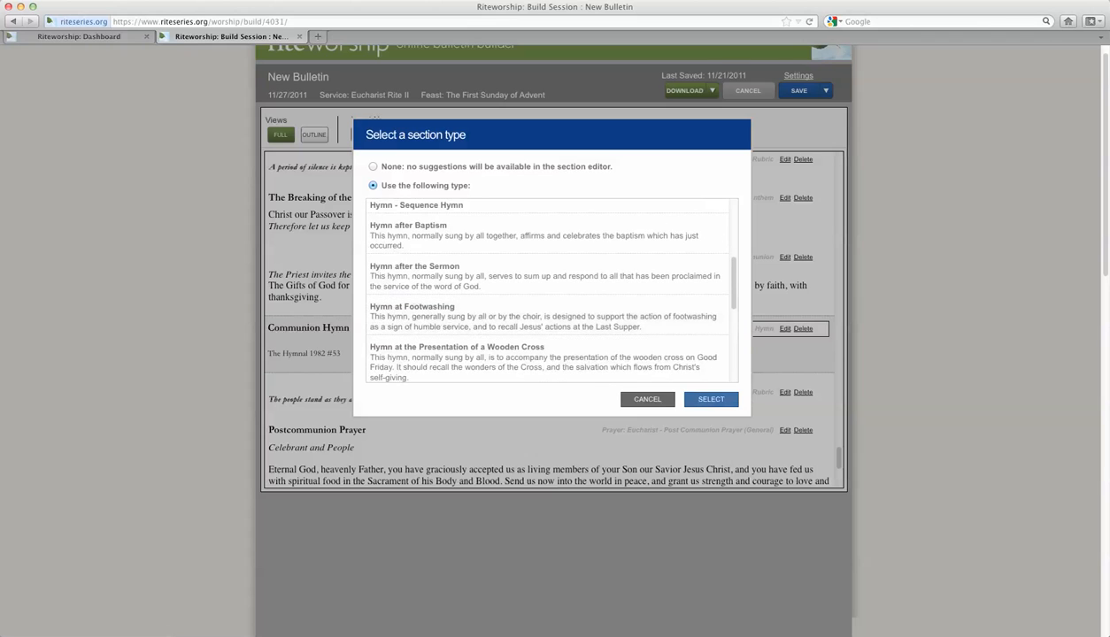
pyautogui.click(711, 399)
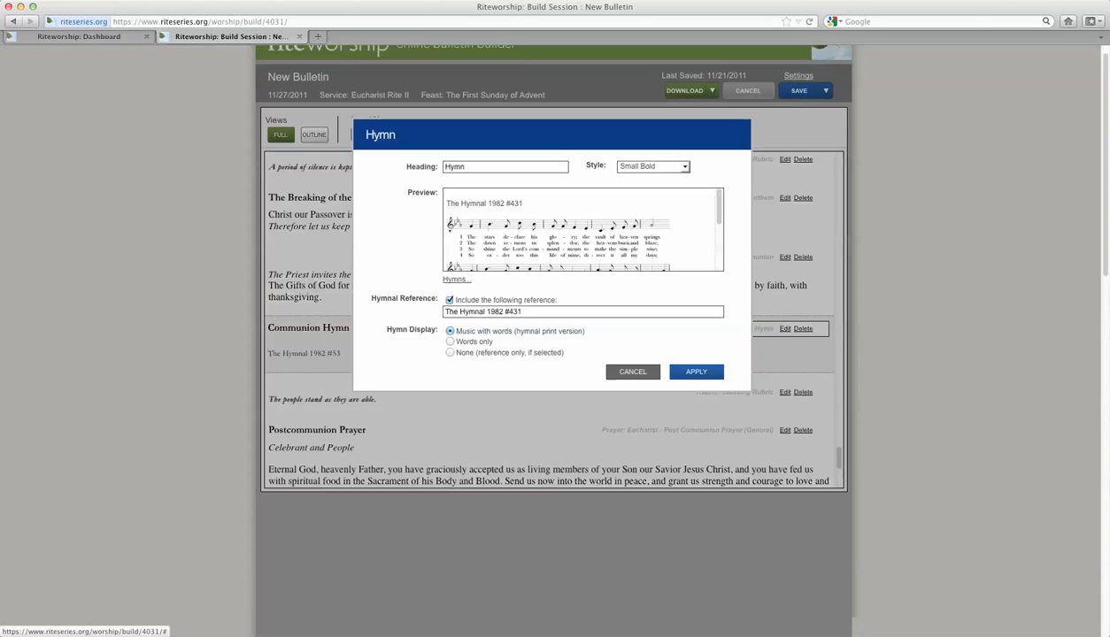
# Search ritesong in all books for number 157 to find a different hymn for the new section.
pyautogui.click(457, 279)
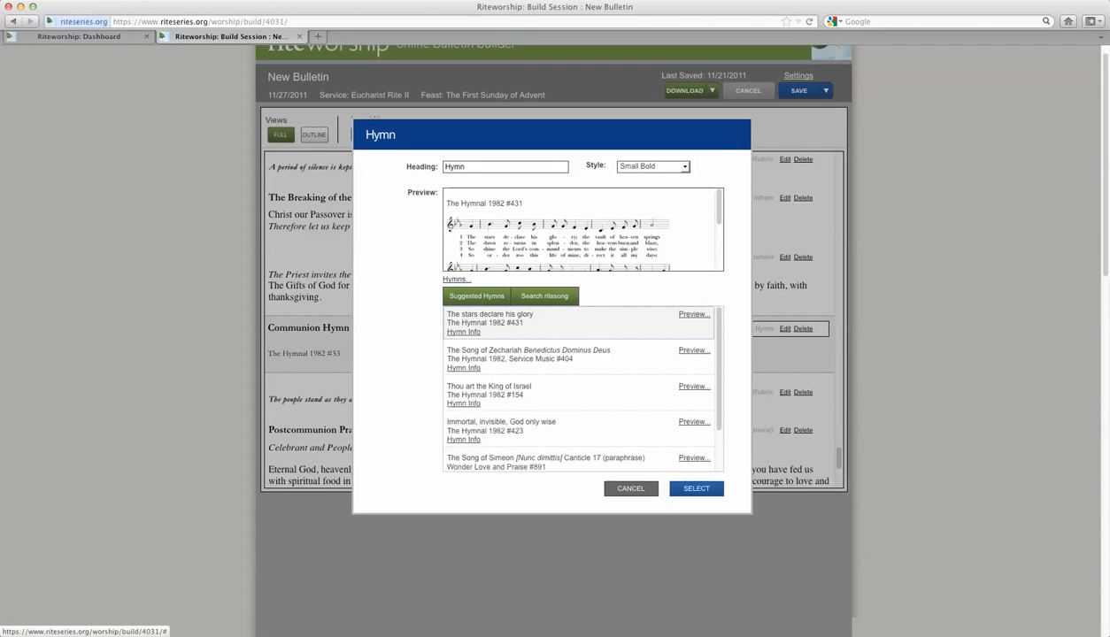
pyautogui.click(544, 295)
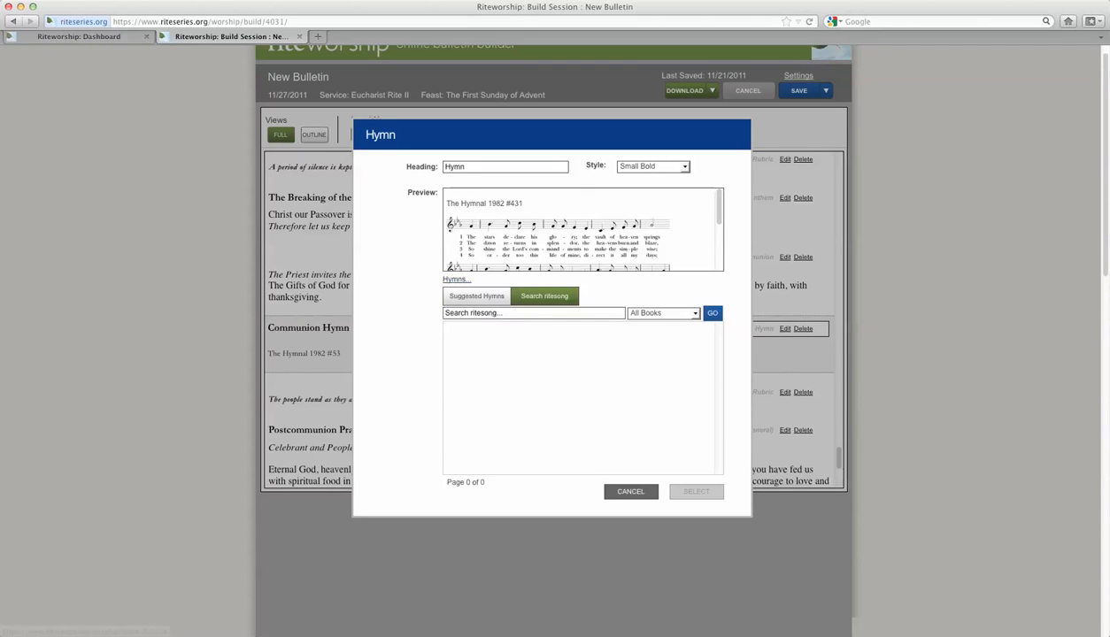
pyautogui.click(534, 313)
pyautogui.write('157')
pyautogui.press('Return')
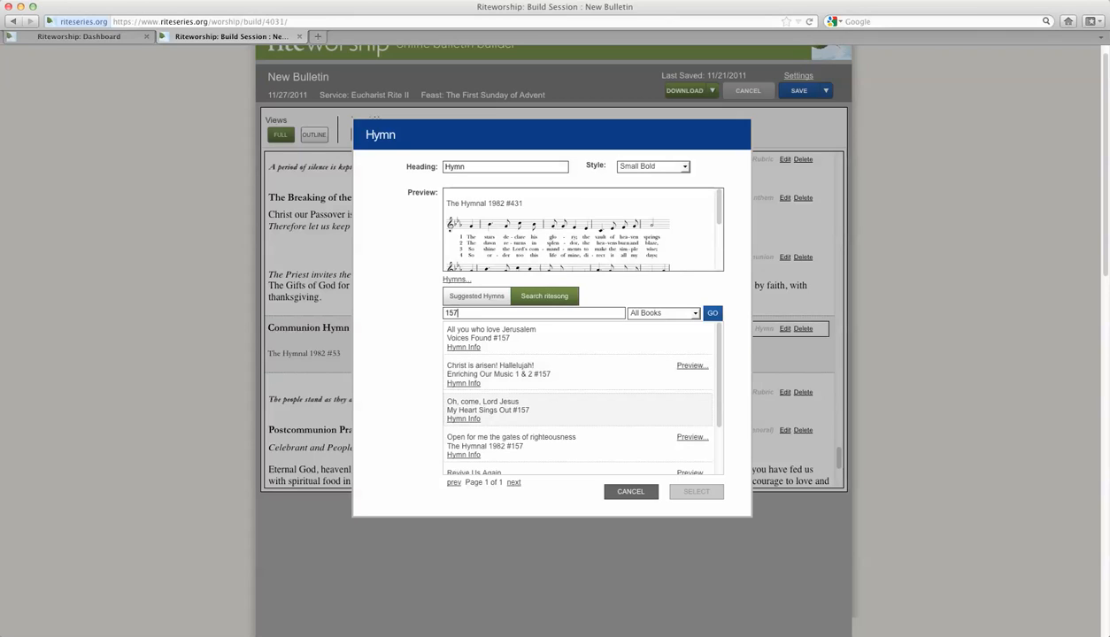
# Choose Oh, come, Lord Jesus from My Heart Sings Out #157 as the new section's hymn.
pyautogui.click(577, 410)
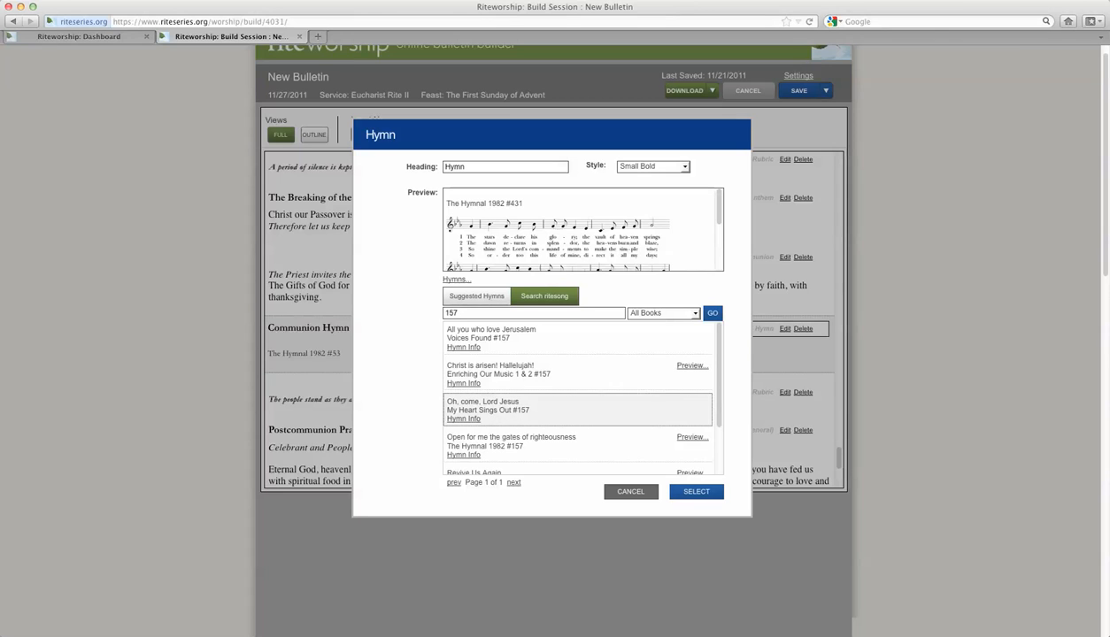
pyautogui.click(697, 492)
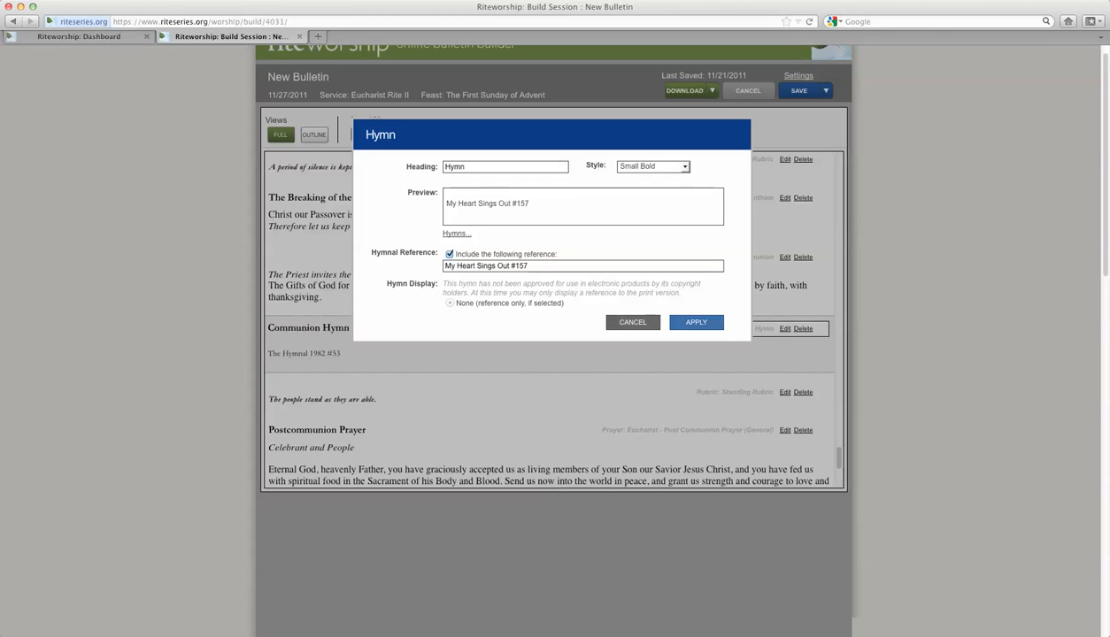
pyautogui.click(696, 322)
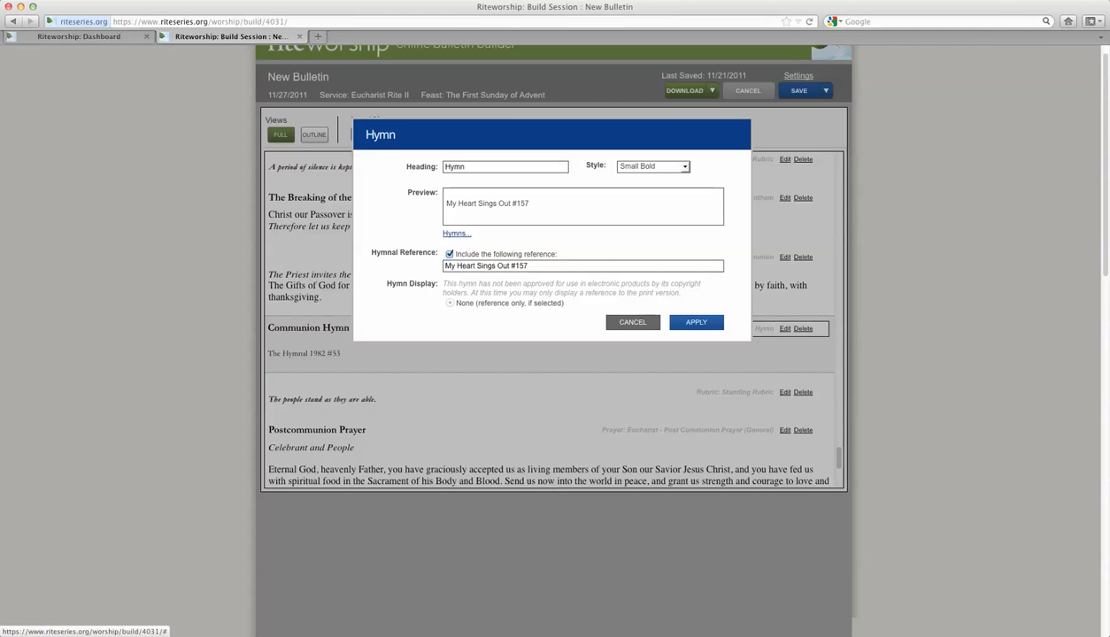
# Switch the hymn to Open for me the gates of righteousness, The Hymnal 1982 #157, and apply it as music with words.
pyautogui.click(457, 233)
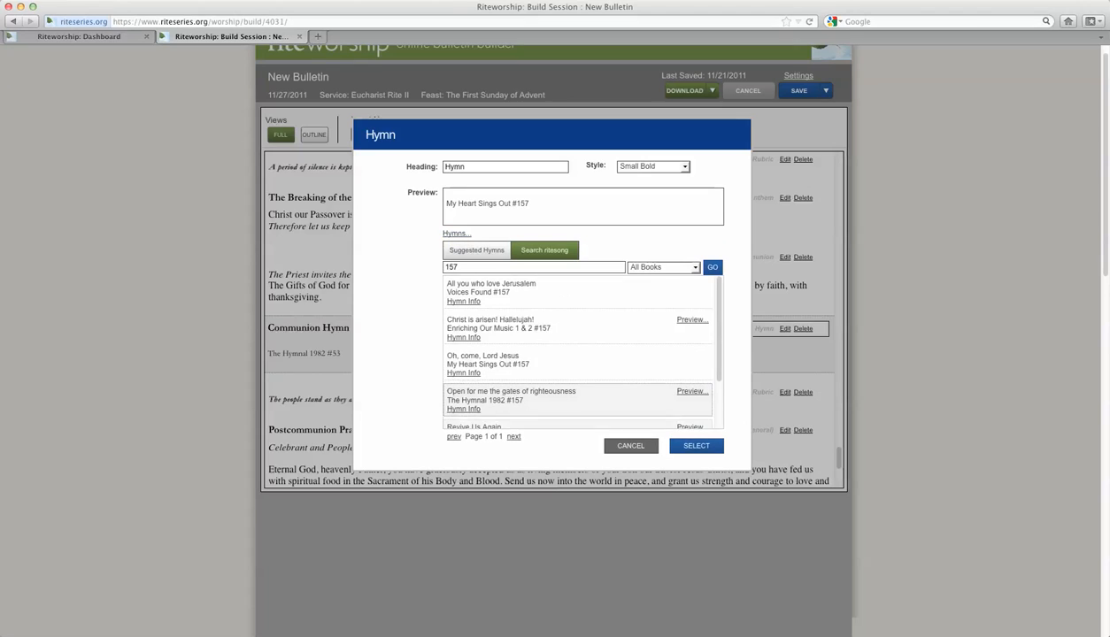
pyautogui.click(696, 446)
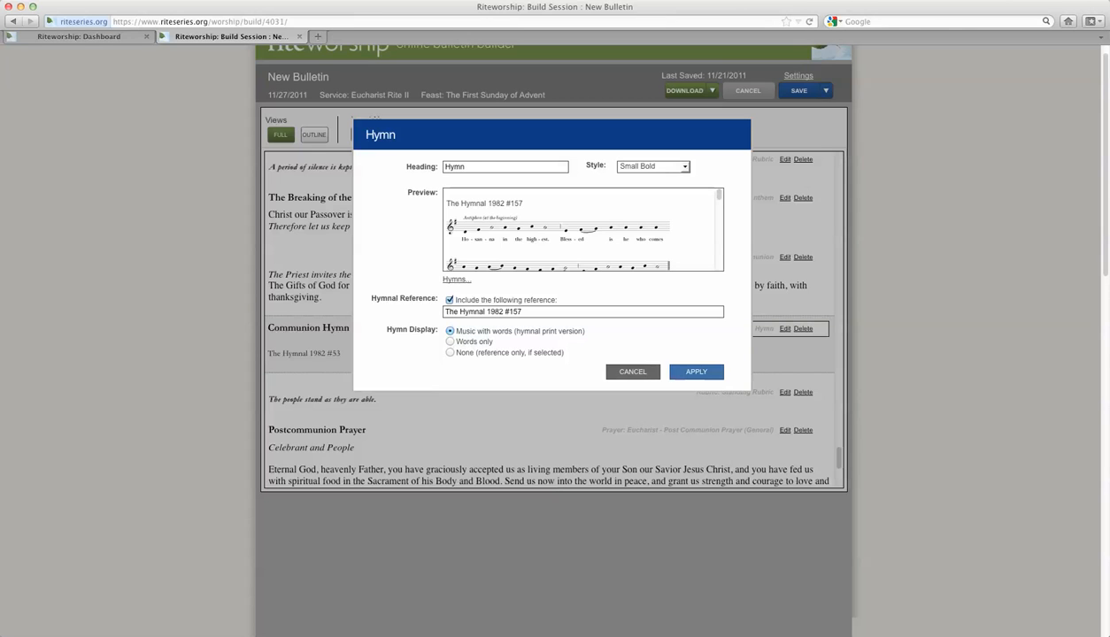
pyautogui.click(697, 372)
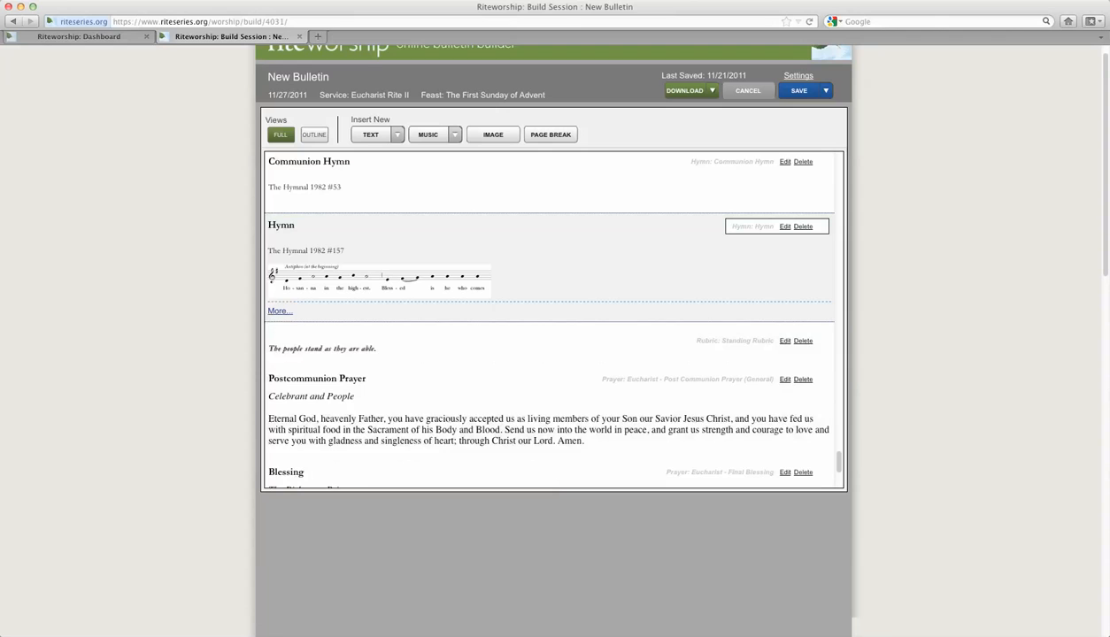
# Expand the inserted Hymn section to examine its full music, and collapse it again.
pyautogui.click(279, 312)
pyautogui.scroll(-15, 553, 319)
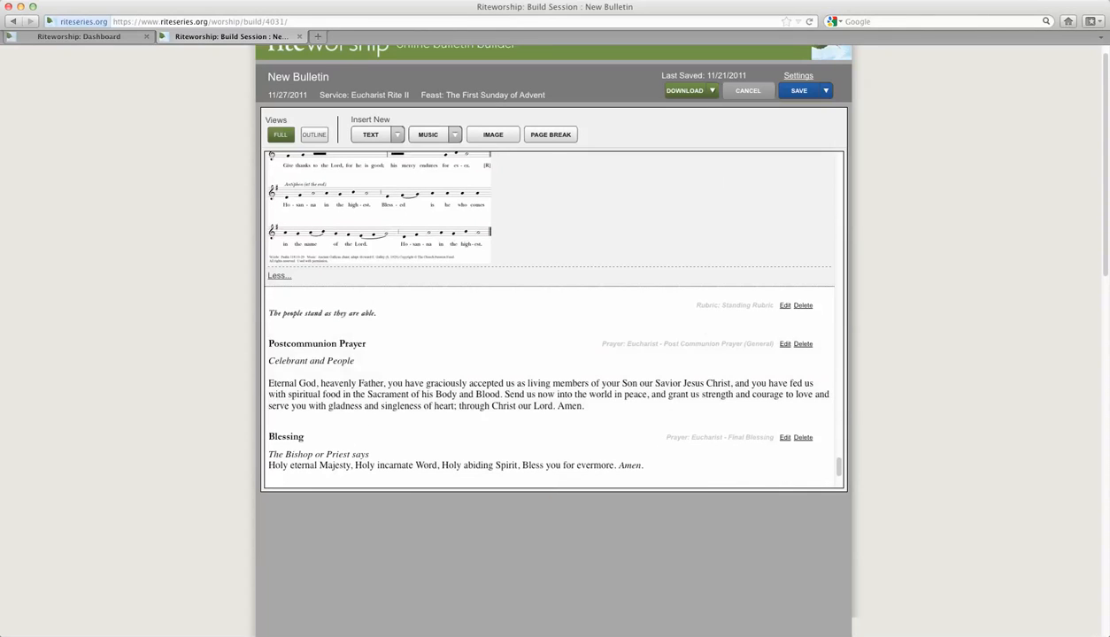
pyautogui.click(280, 276)
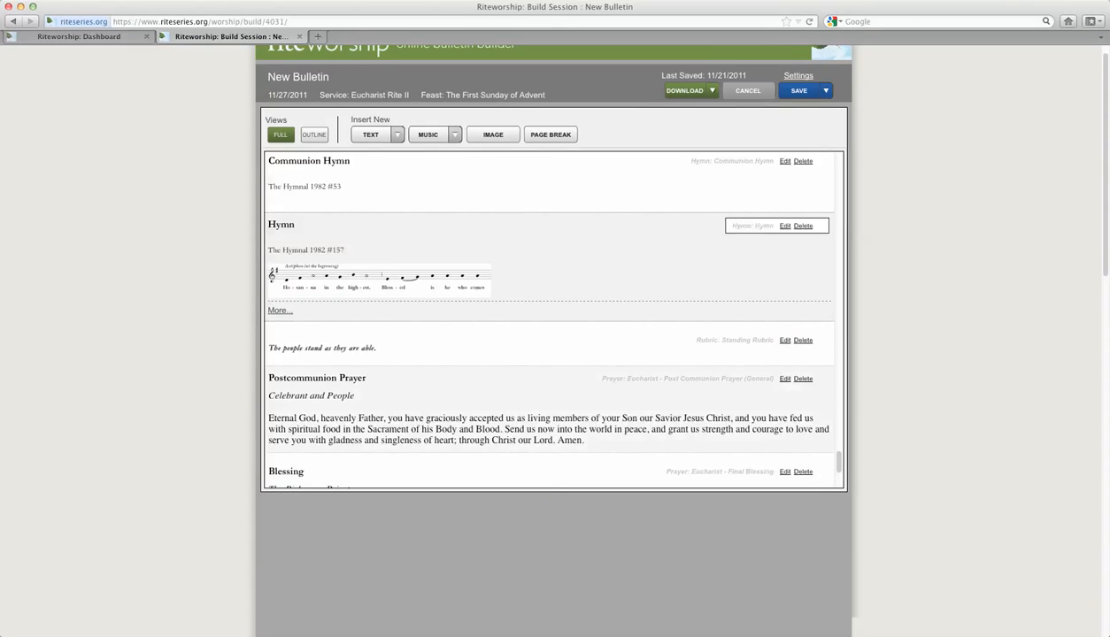
# Save the bulletin with the added image and hymn, keeping it open for further editing.
pyautogui.click(826, 90)
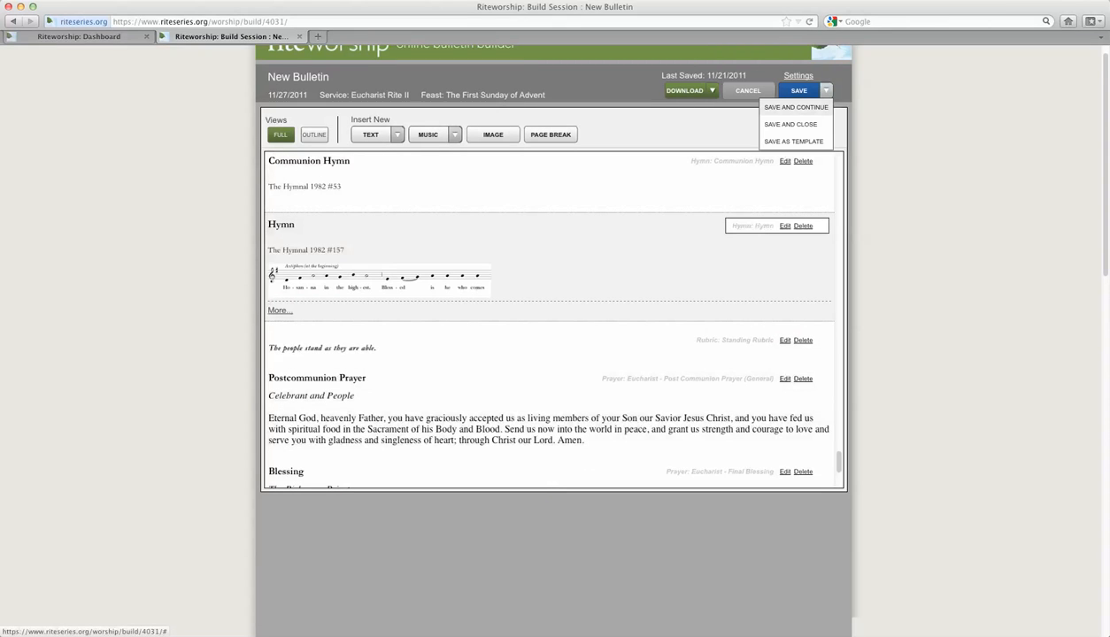
pyautogui.click(796, 107)
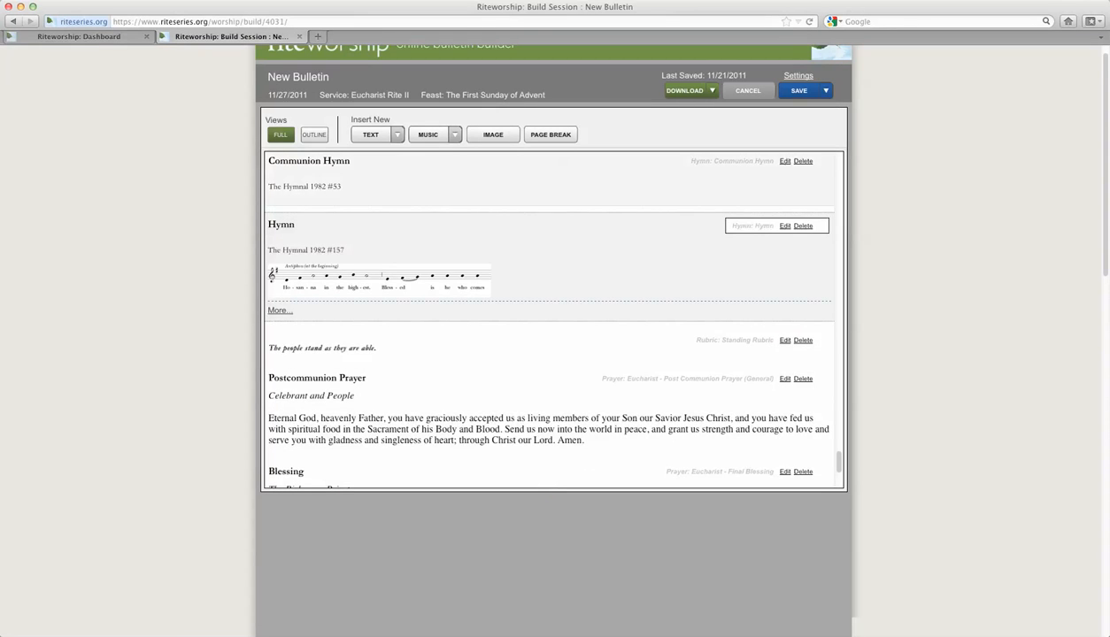
pyautogui.scroll(20, 548, 318)
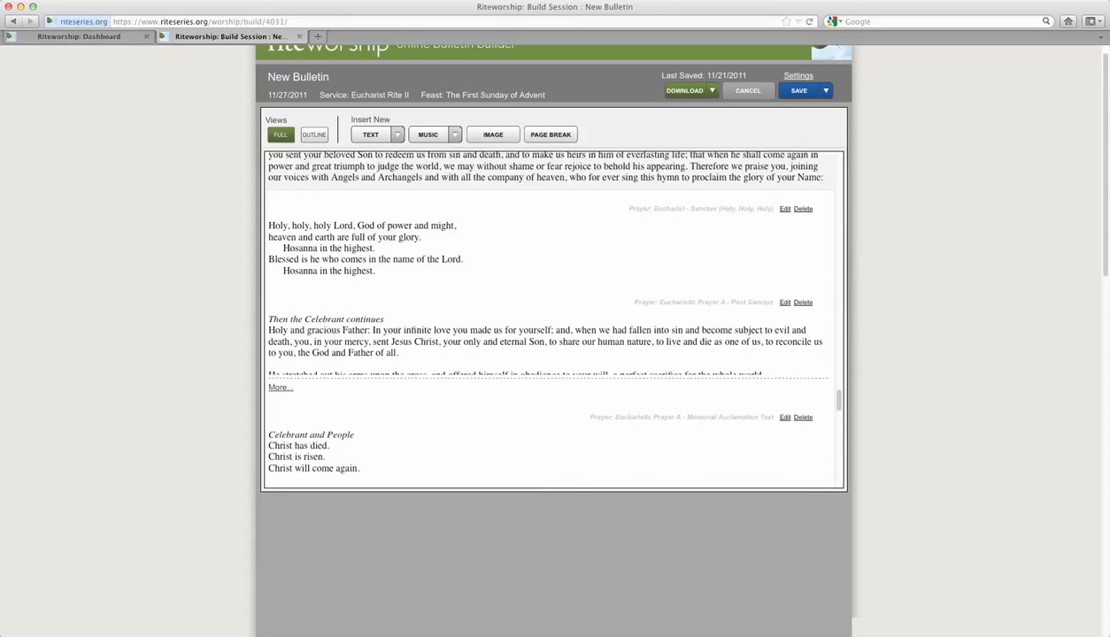
pyautogui.scroll(20, 549, 318)
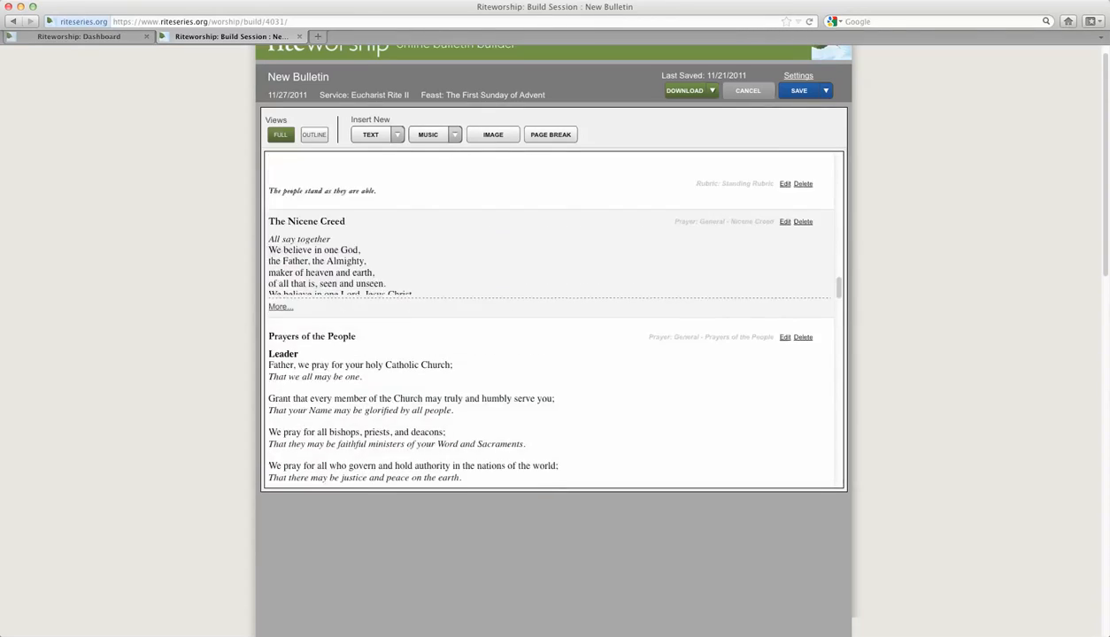
# Look at the download options available for the First Sunday of Advent bulletin.
pyautogui.scroll(15, 549, 319)
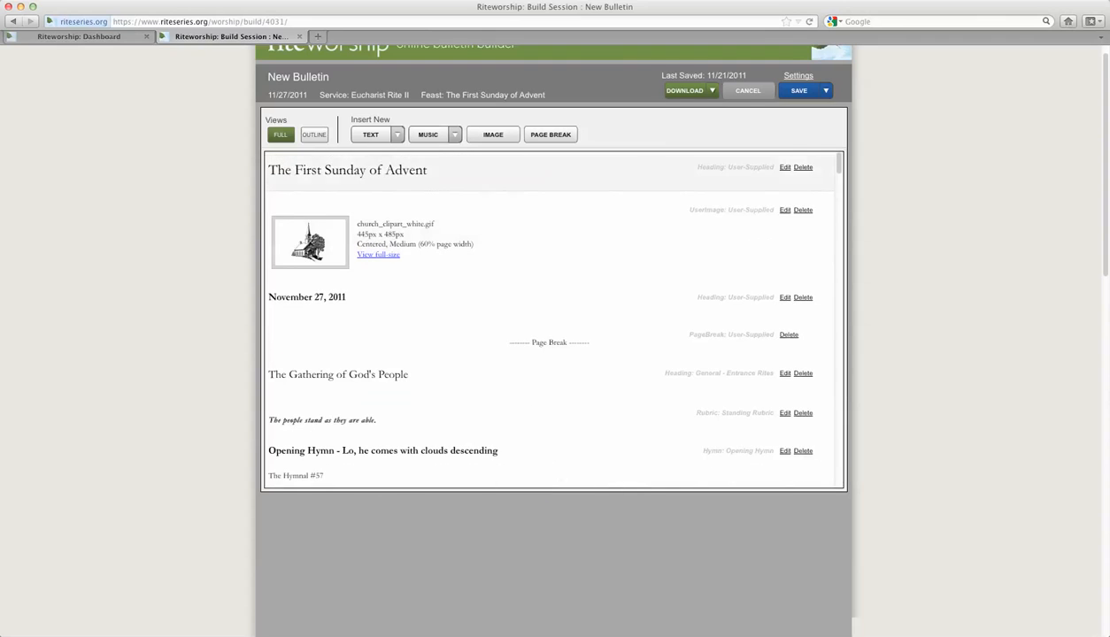
pyautogui.click(712, 91)
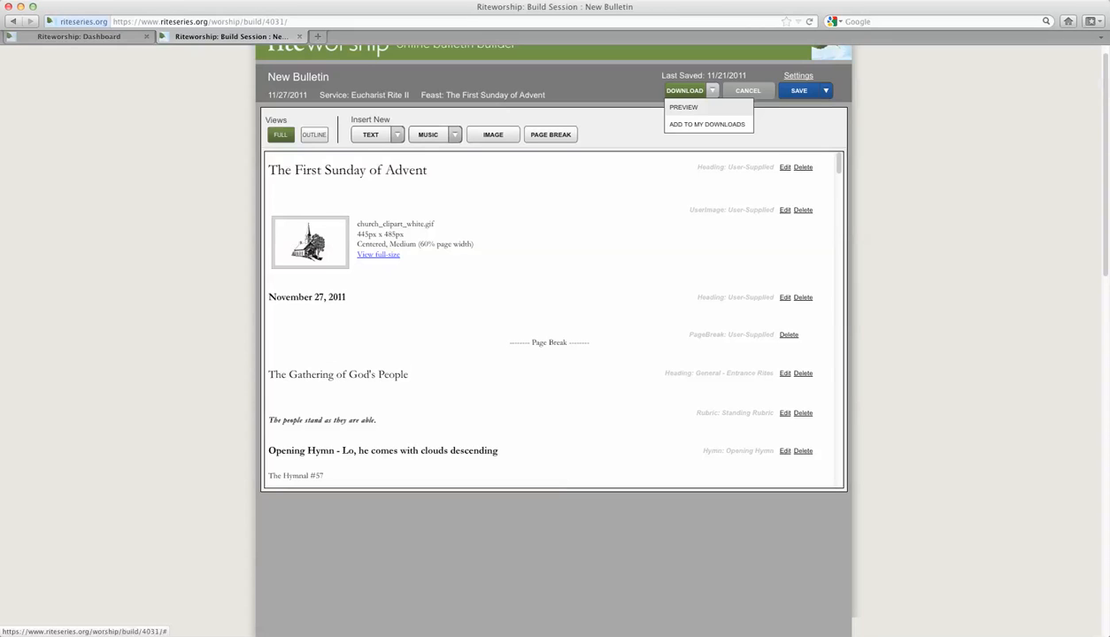
pyautogui.moveTo(713, 90)
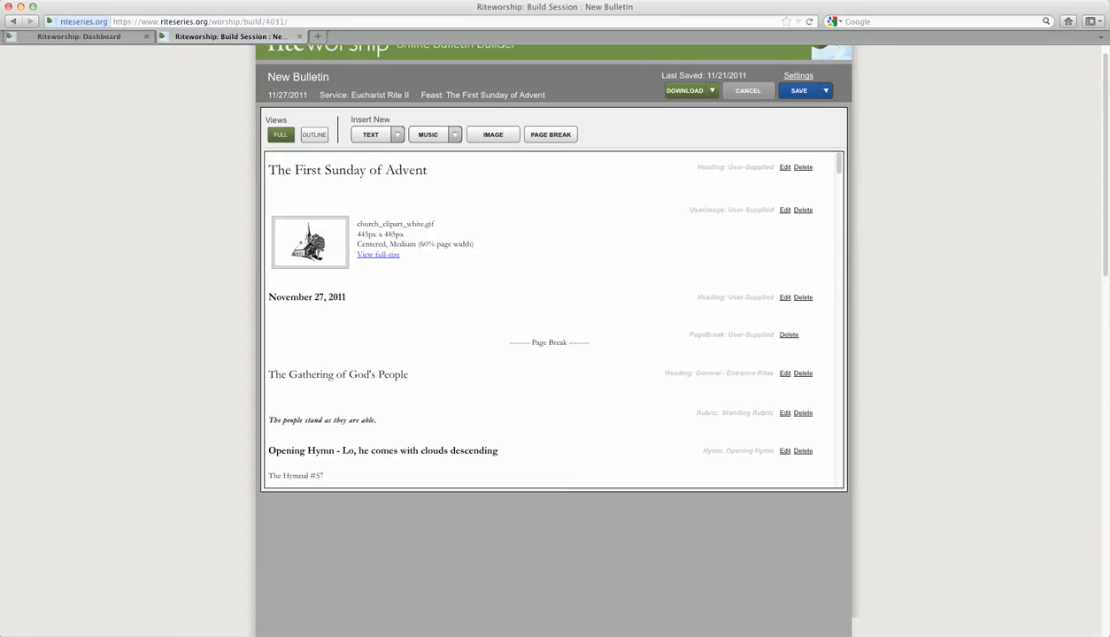
# Save the bulletin as a template named Advent Season.
pyautogui.scroll(1, 555, 336)
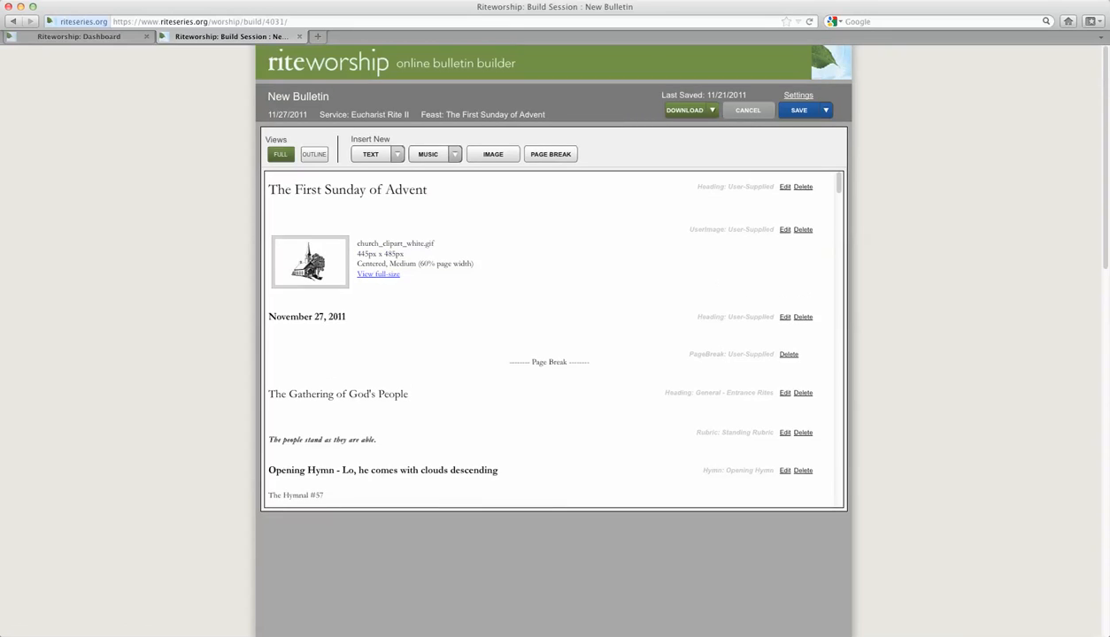
pyautogui.click(825, 110)
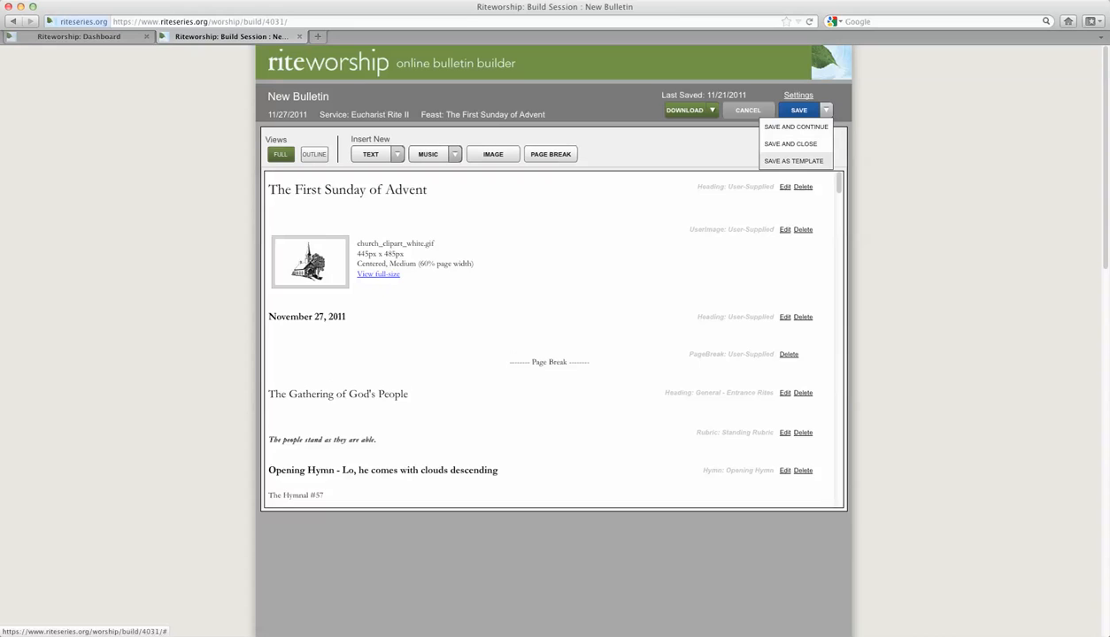
pyautogui.click(825, 110)
pyautogui.click(793, 161)
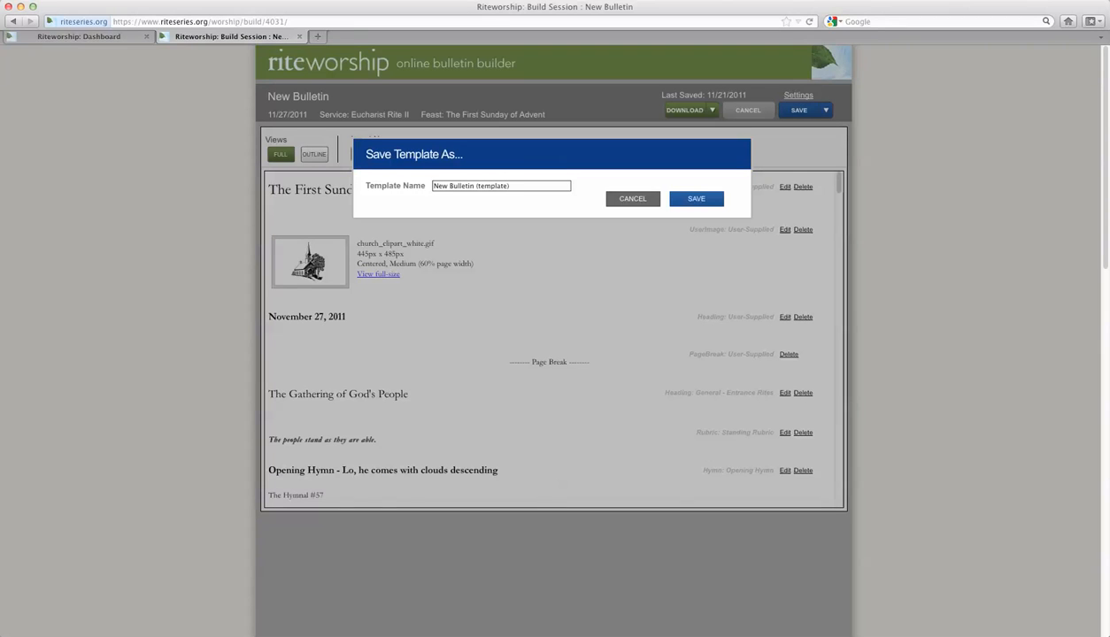
pyautogui.moveTo(510, 186); pyautogui.dragTo(431, 186)
pyautogui.write('A')
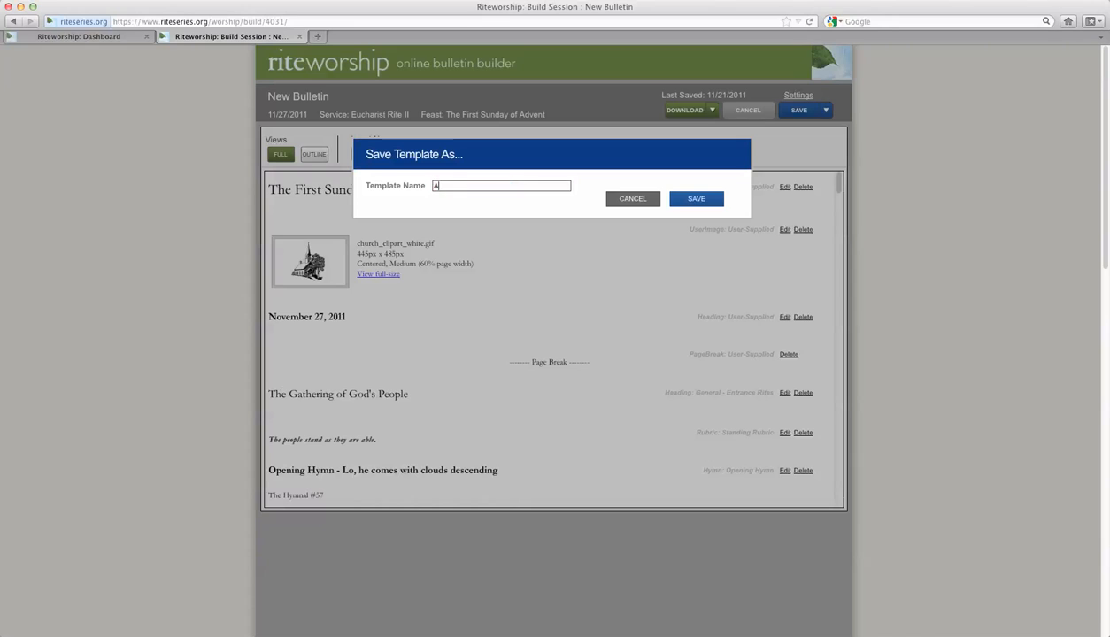
pyautogui.write('dvent Season')
pyautogui.click(697, 199)
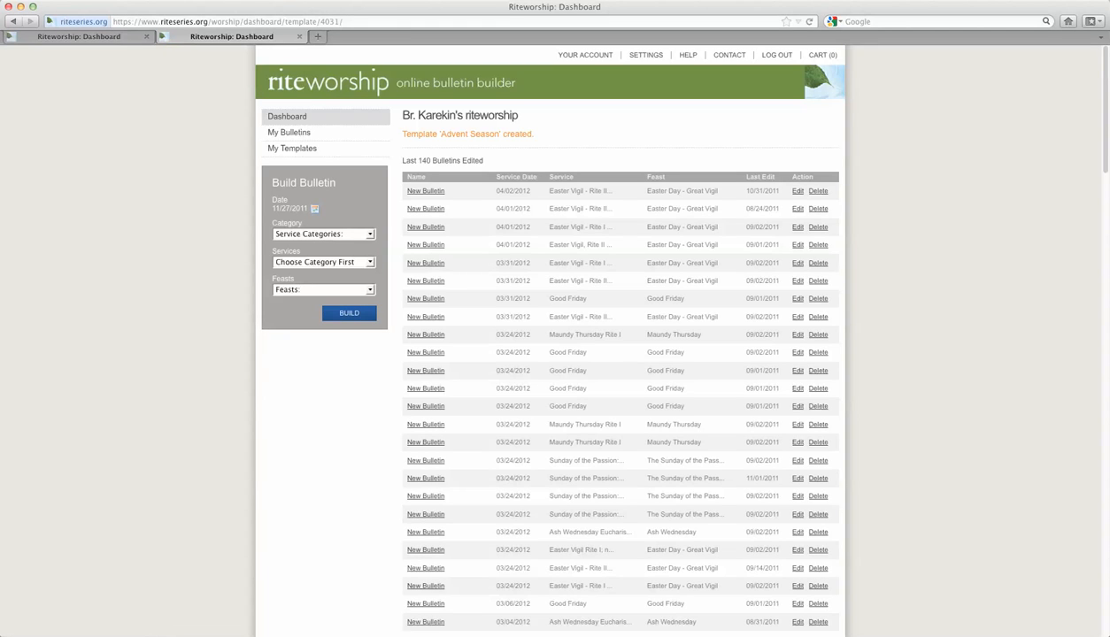
# Set the date for building a new bulletin to December 4, 2011.
pyautogui.click(314, 208)
pyautogui.click(431, 230)
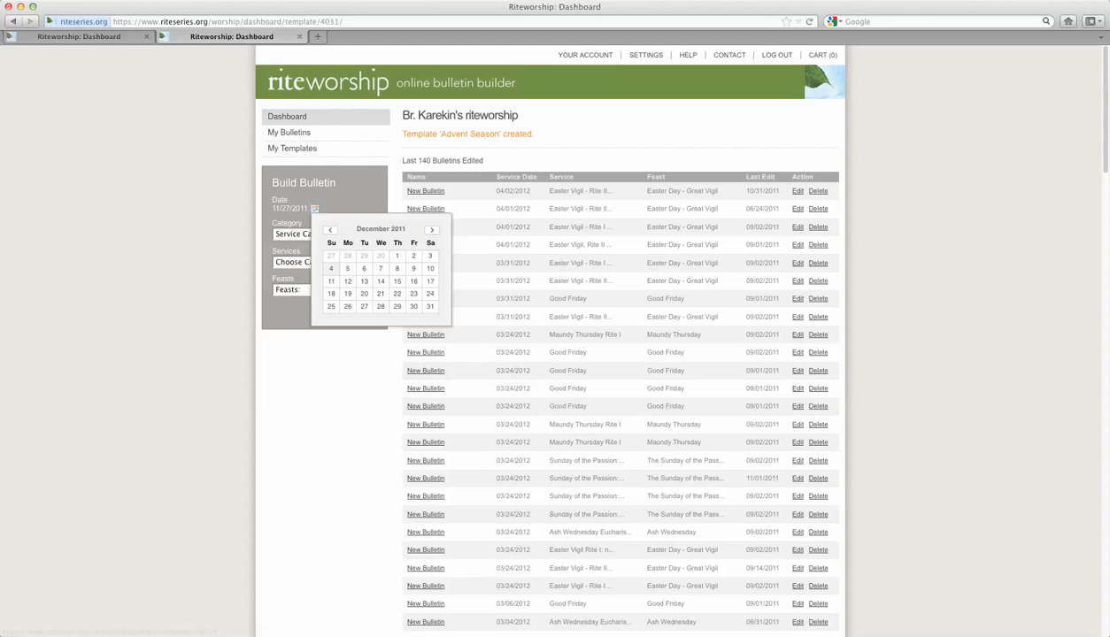
pyautogui.click(330, 268)
pyautogui.click(369, 235)
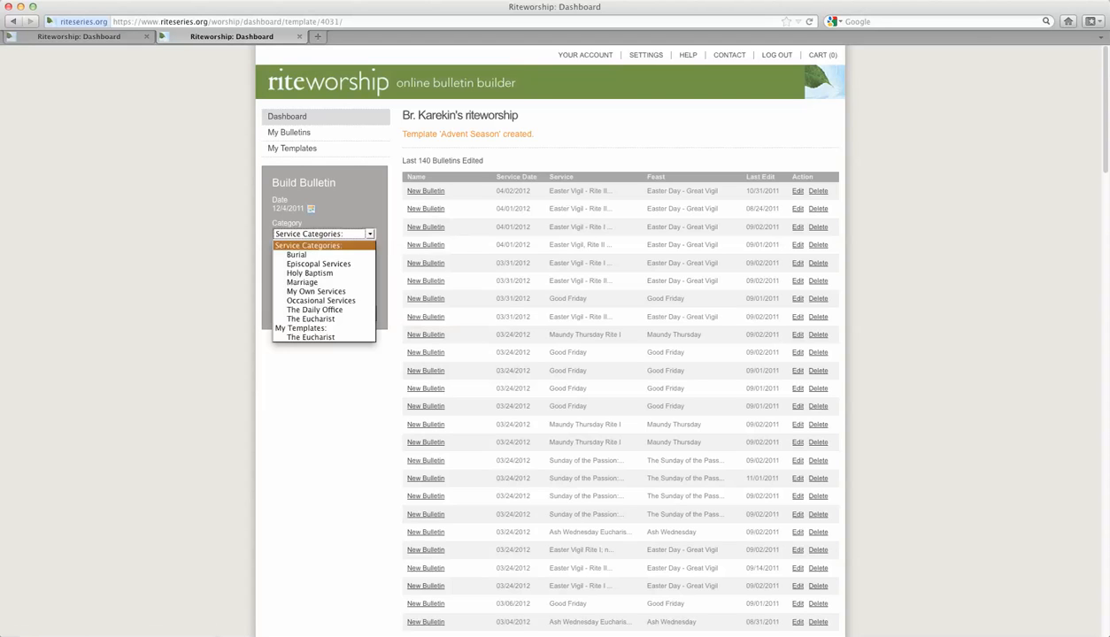
pyautogui.click(311, 320)
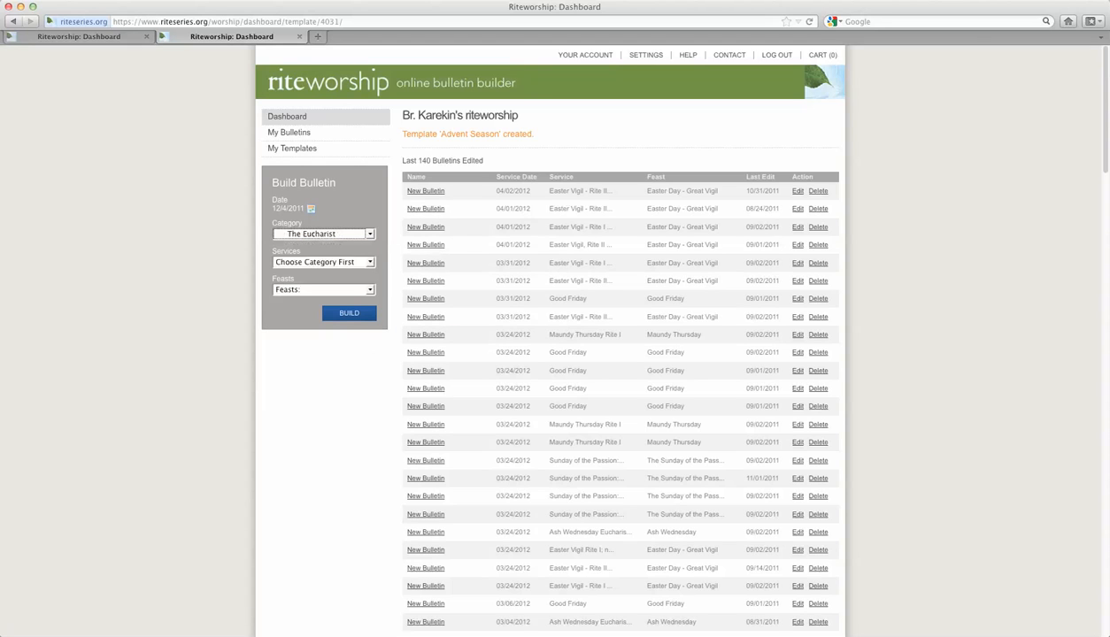
pyautogui.click(369, 262)
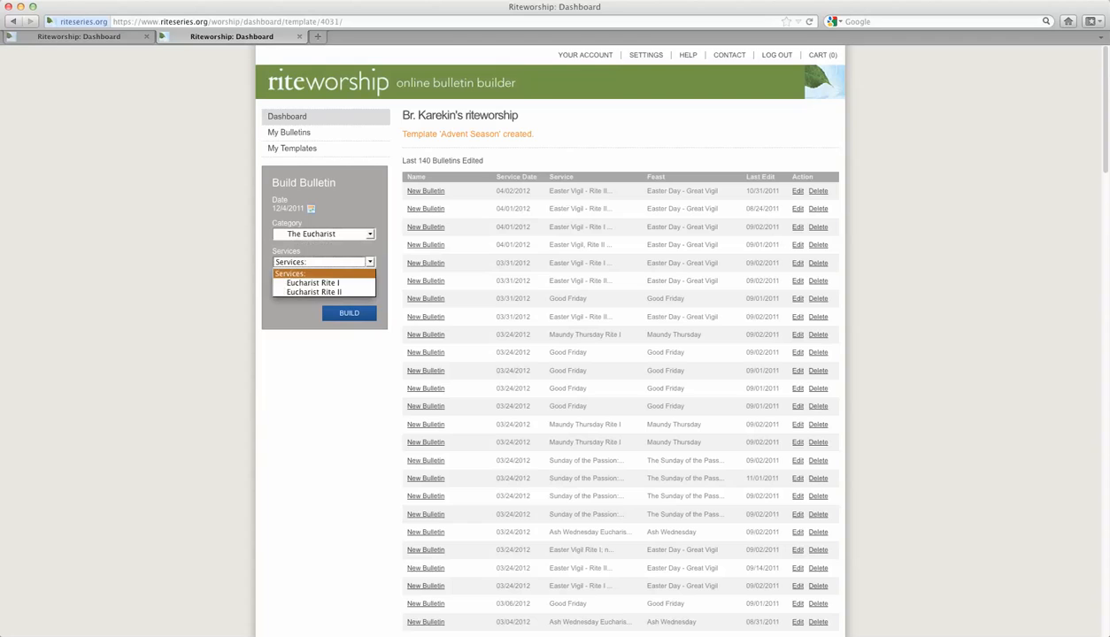
pyautogui.click(337, 273)
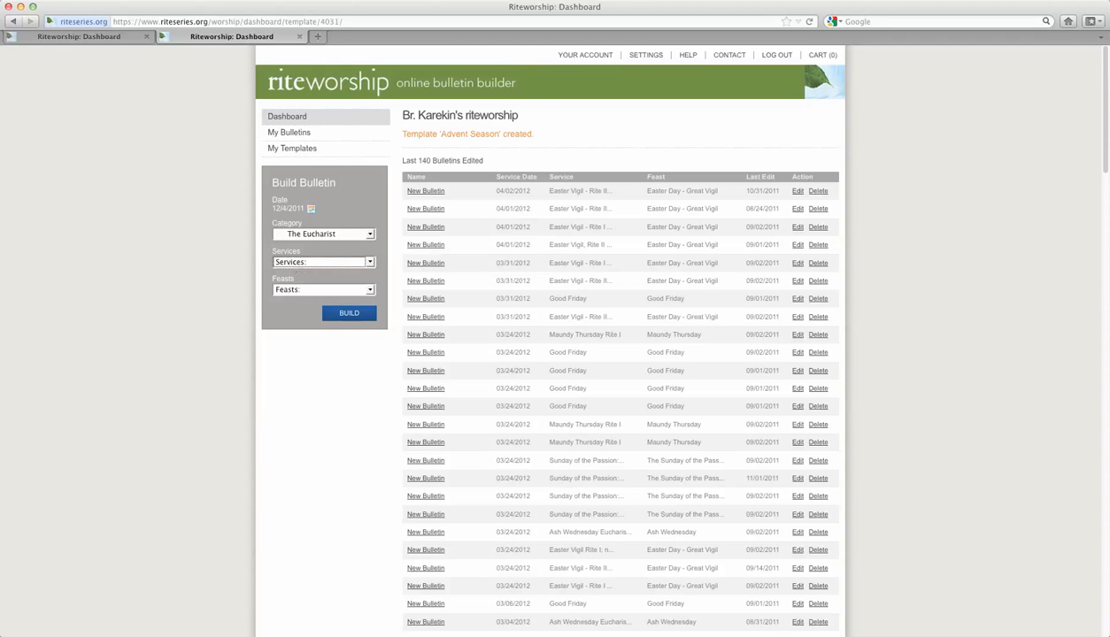
# Build the bulletin from the Advent Season template, filed under The Eucharist in My Templates, for The Second Sunday of Advent.
pyautogui.click(369, 234)
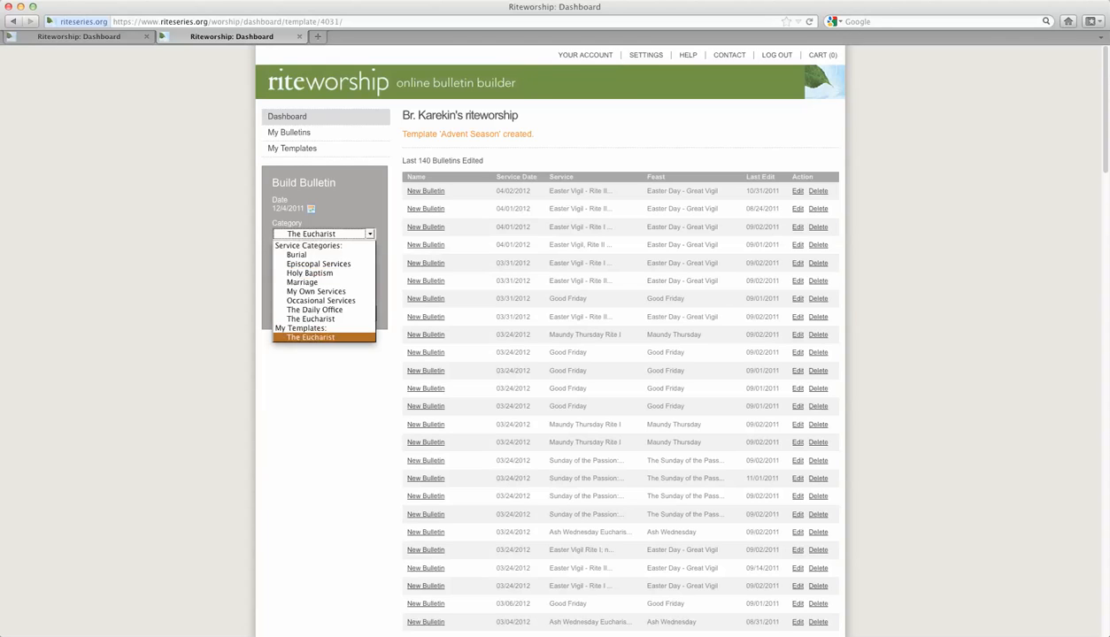
pyautogui.click(323, 337)
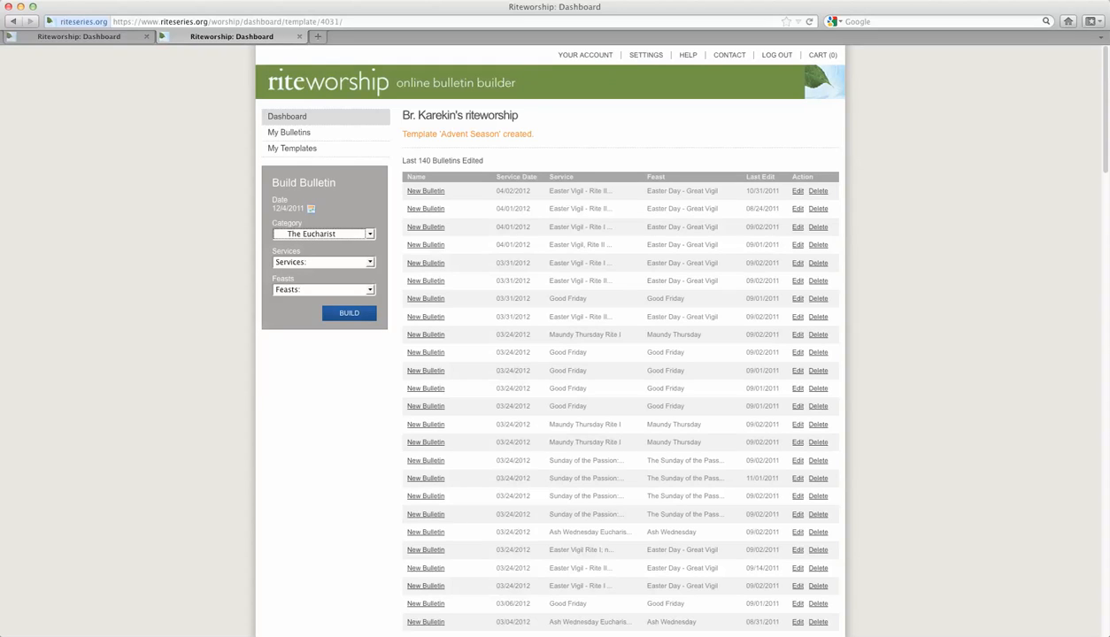
pyautogui.click(369, 262)
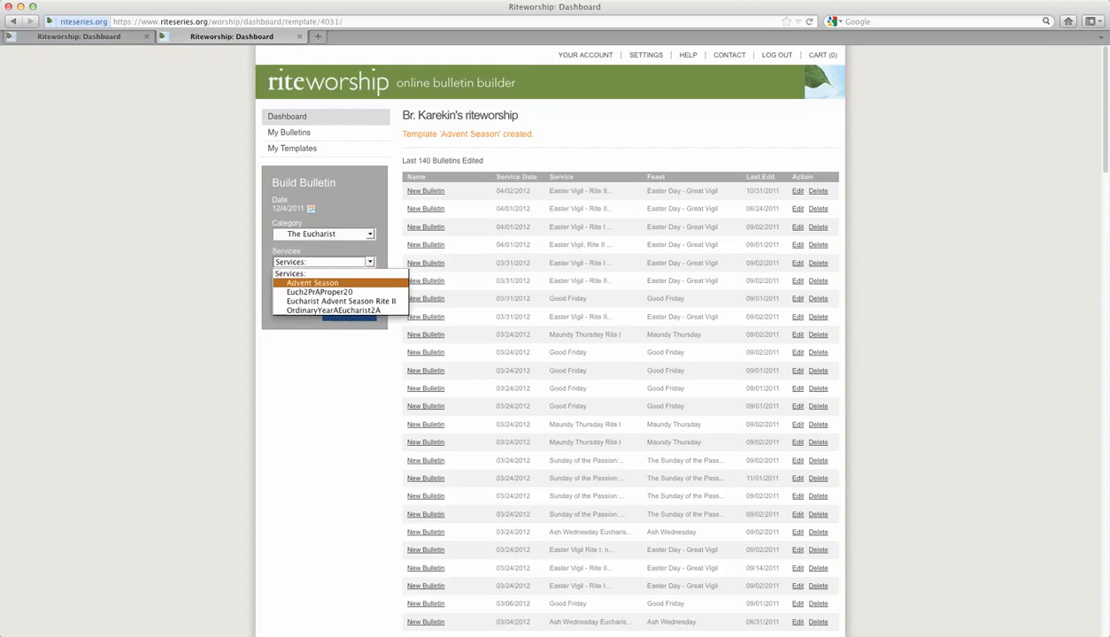
pyautogui.click(312, 284)
pyautogui.click(370, 289)
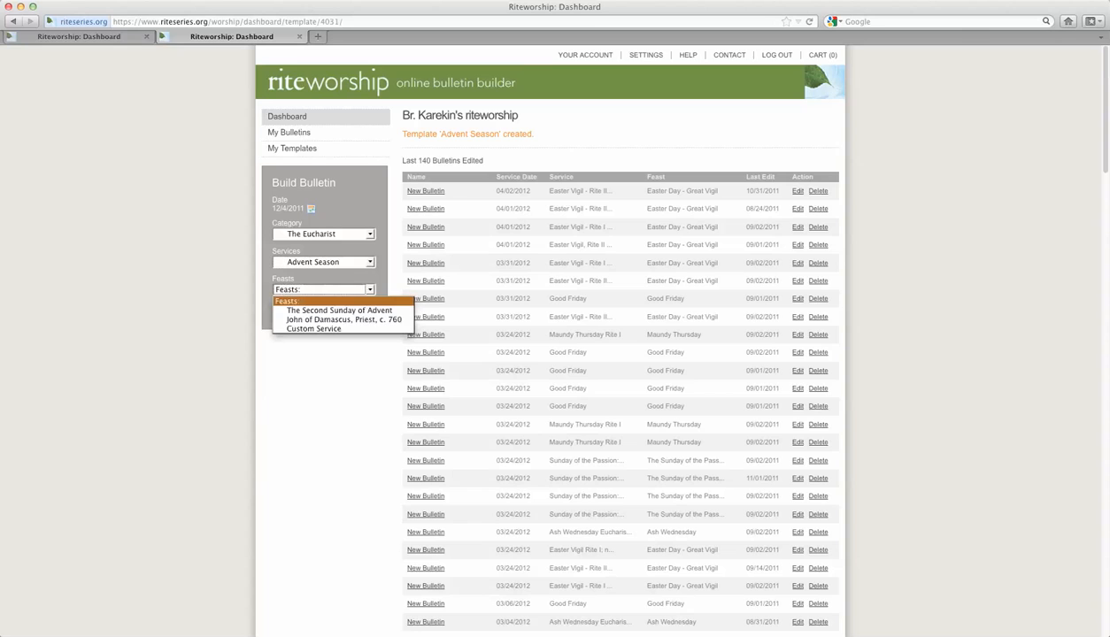
pyautogui.click(339, 310)
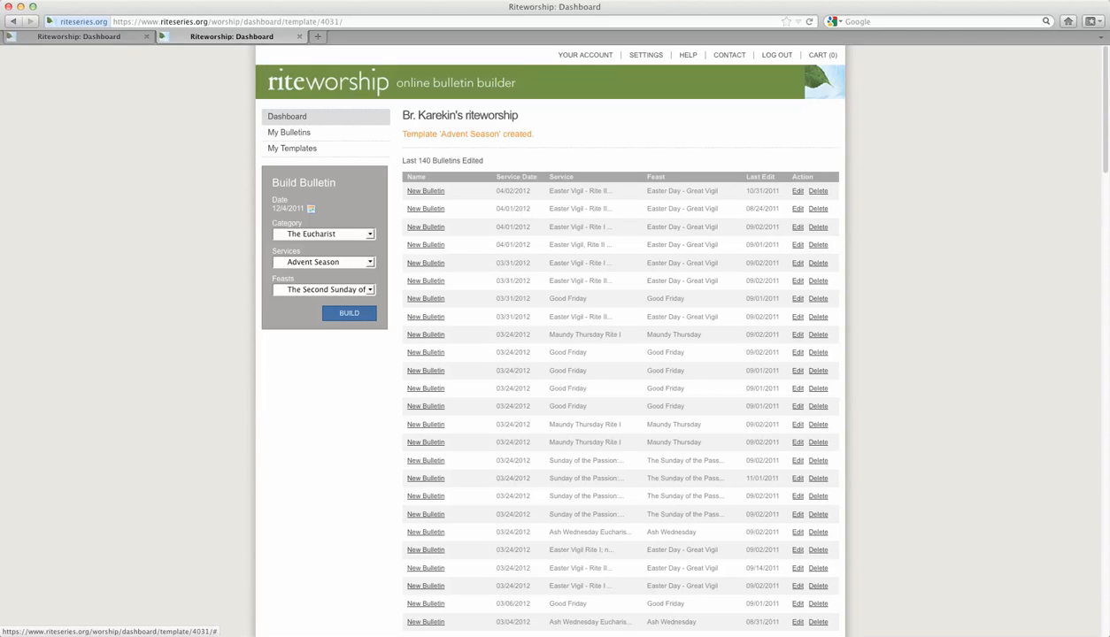
pyautogui.click(349, 313)
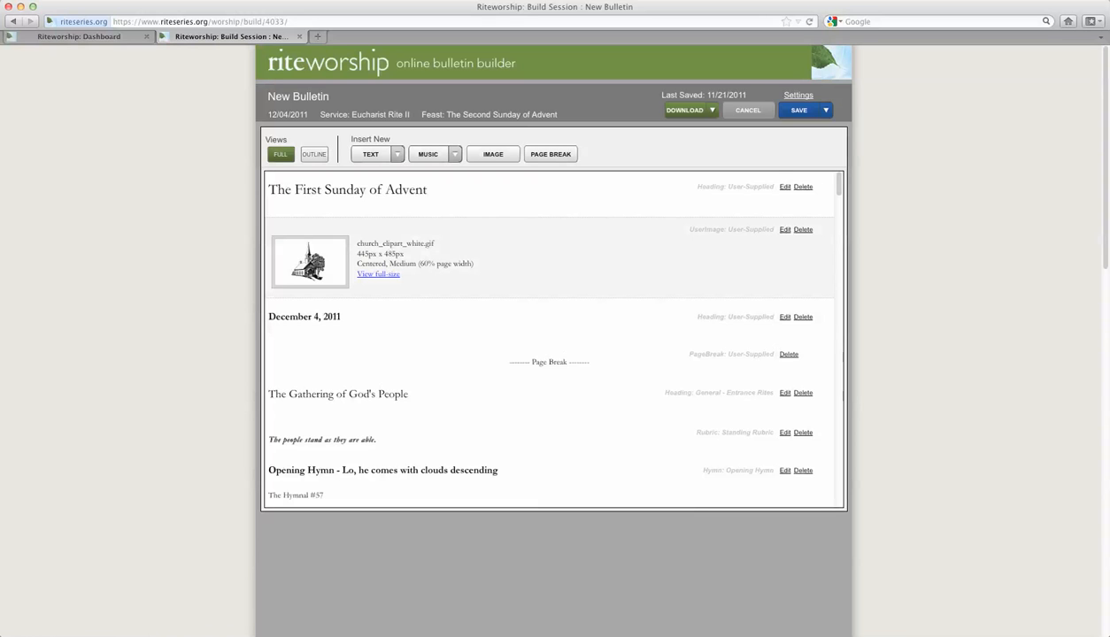
# Examine the template-built bulletin from its cover through the readings to the Nicene Creed, and return to its beginning.
pyautogui.scroll(-3, 549, 230)
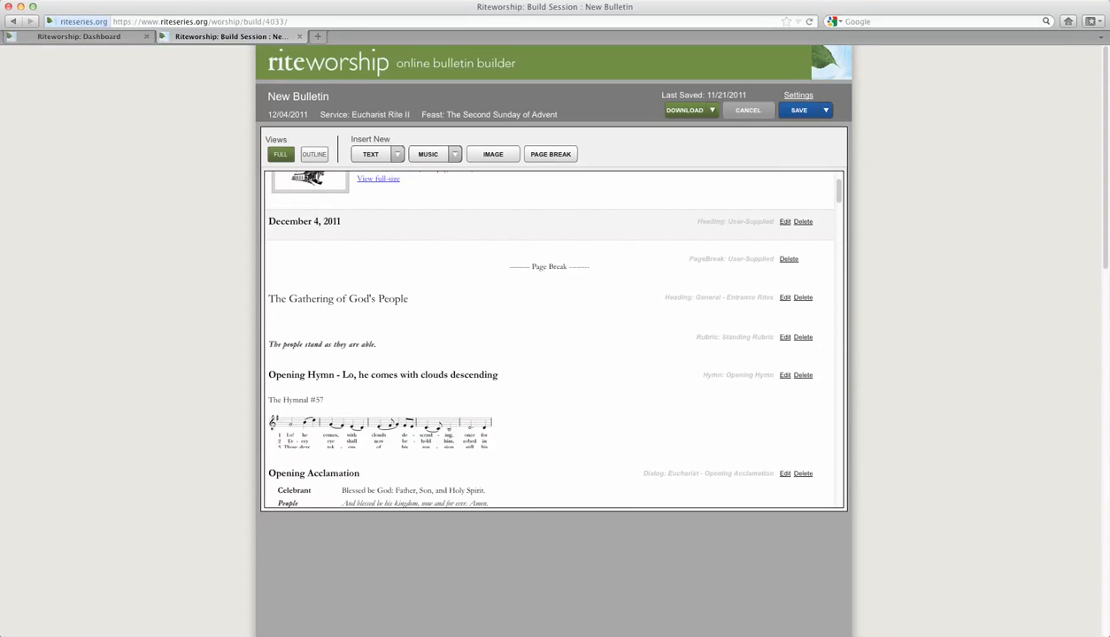
pyautogui.scroll(-7, 549, 336)
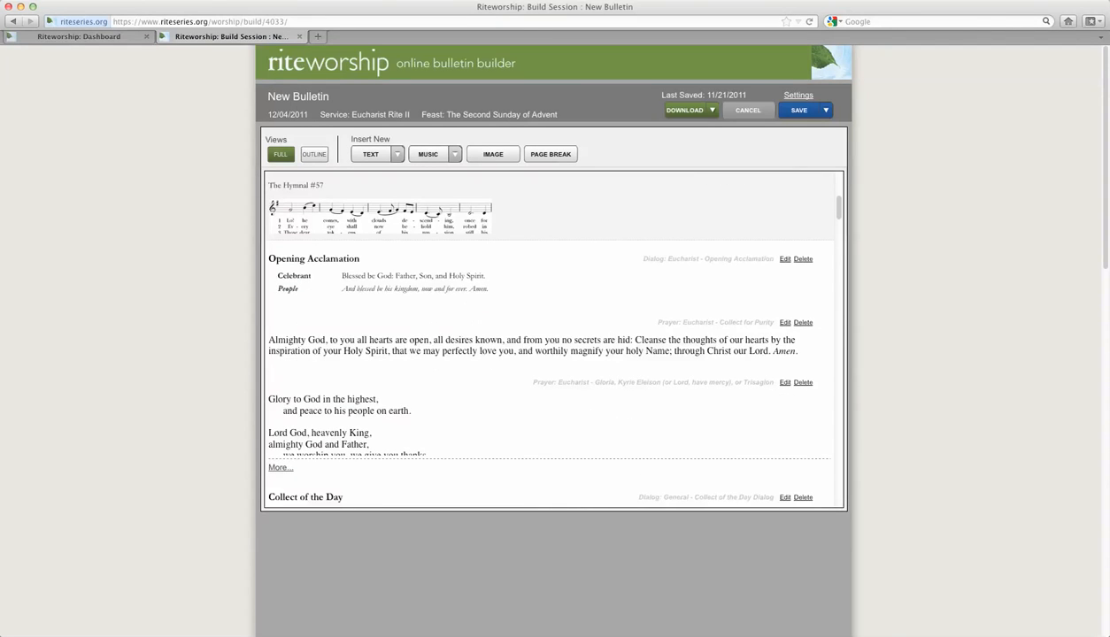
pyautogui.scroll(-2, 549, 337)
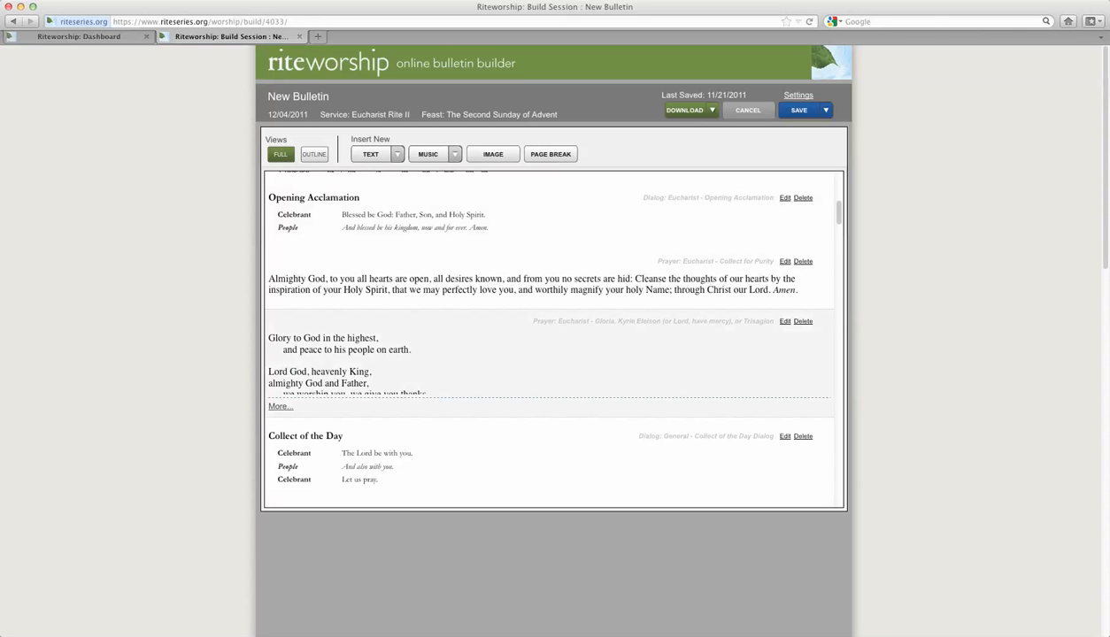
pyautogui.scroll(6, 549, 336)
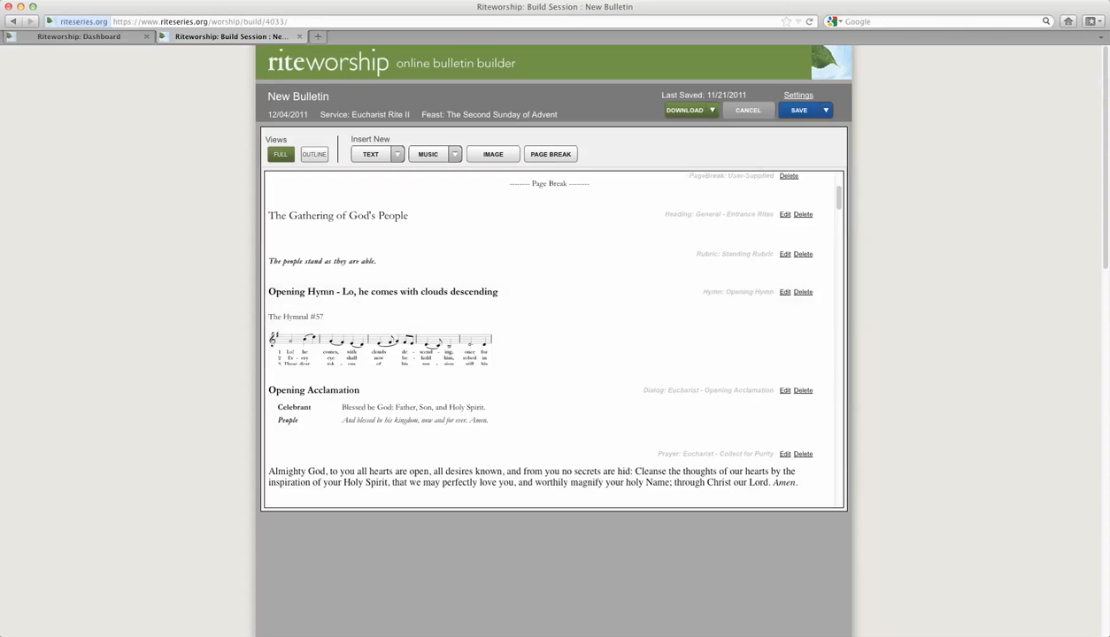
pyautogui.scroll(-10, 548, 336)
pyautogui.scroll(-10, 549, 337)
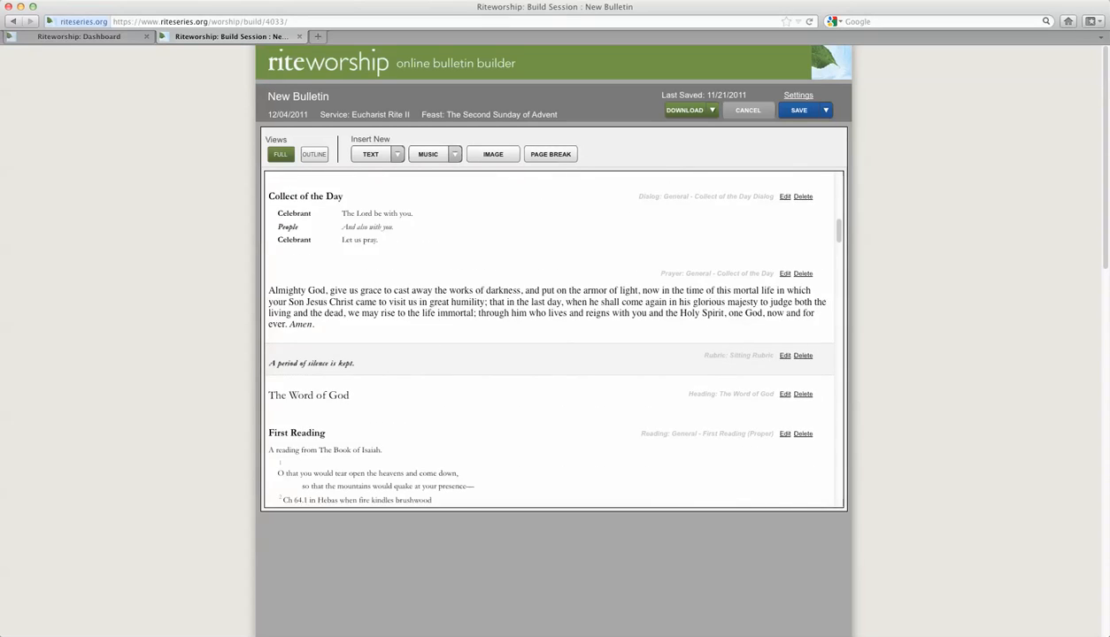
pyautogui.scroll(-3, 549, 337)
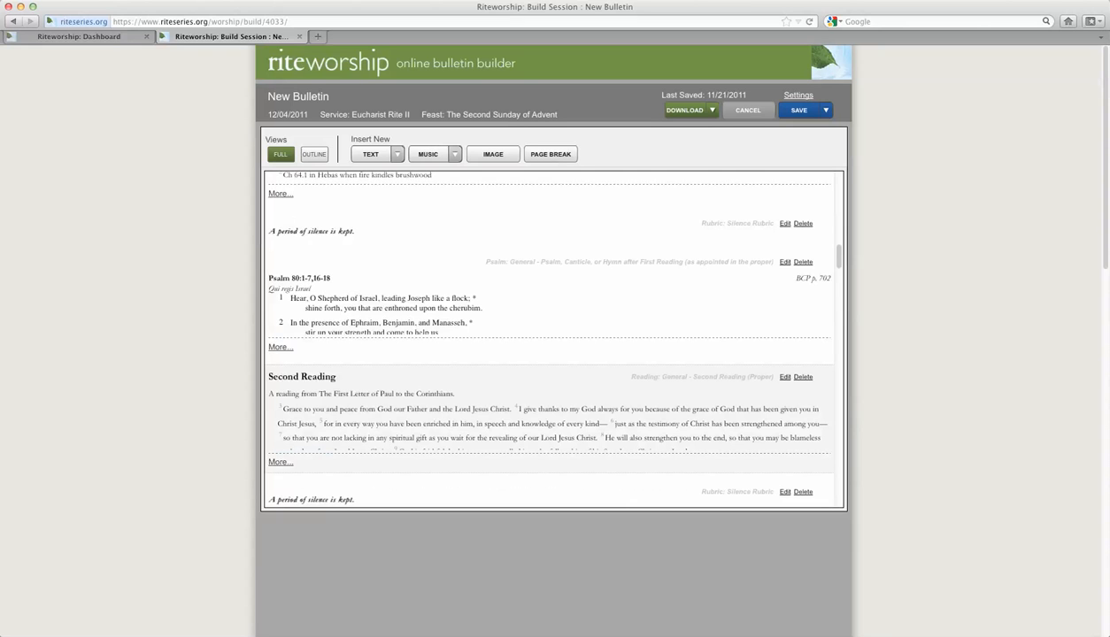
pyautogui.scroll(4, 549, 337)
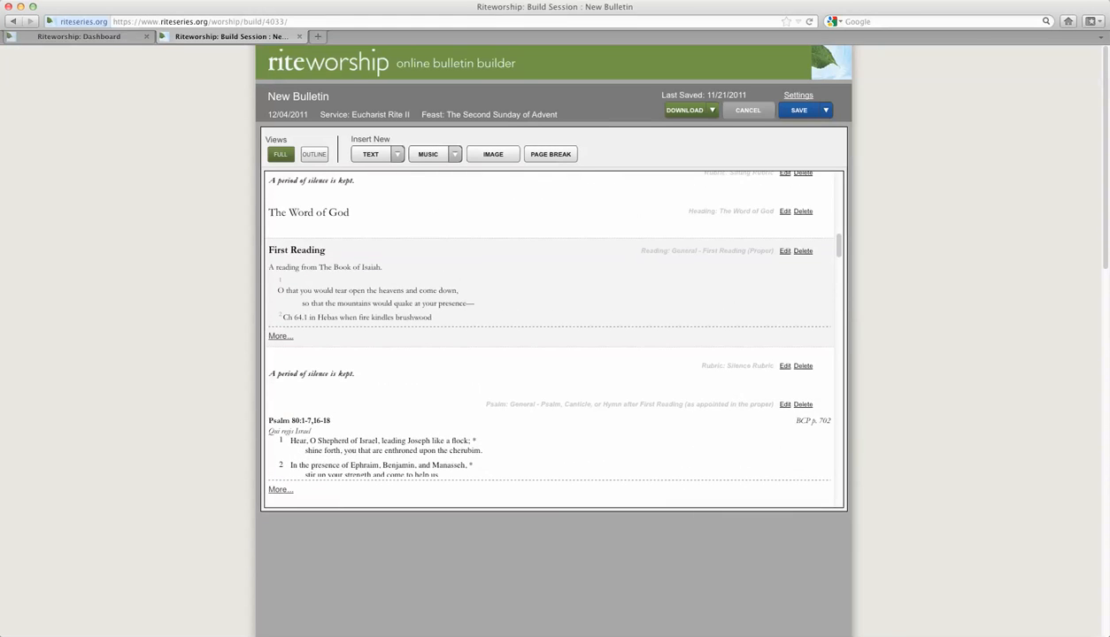
pyautogui.scroll(-11, 549, 336)
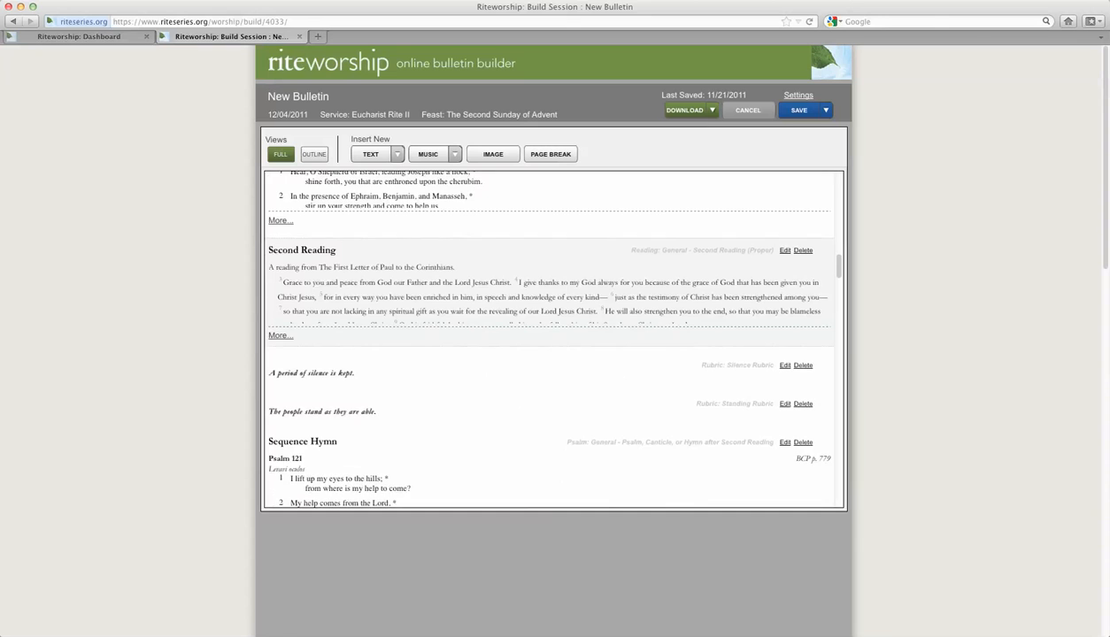
pyautogui.scroll(-2, 549, 276)
pyautogui.scroll(-7, 549, 274)
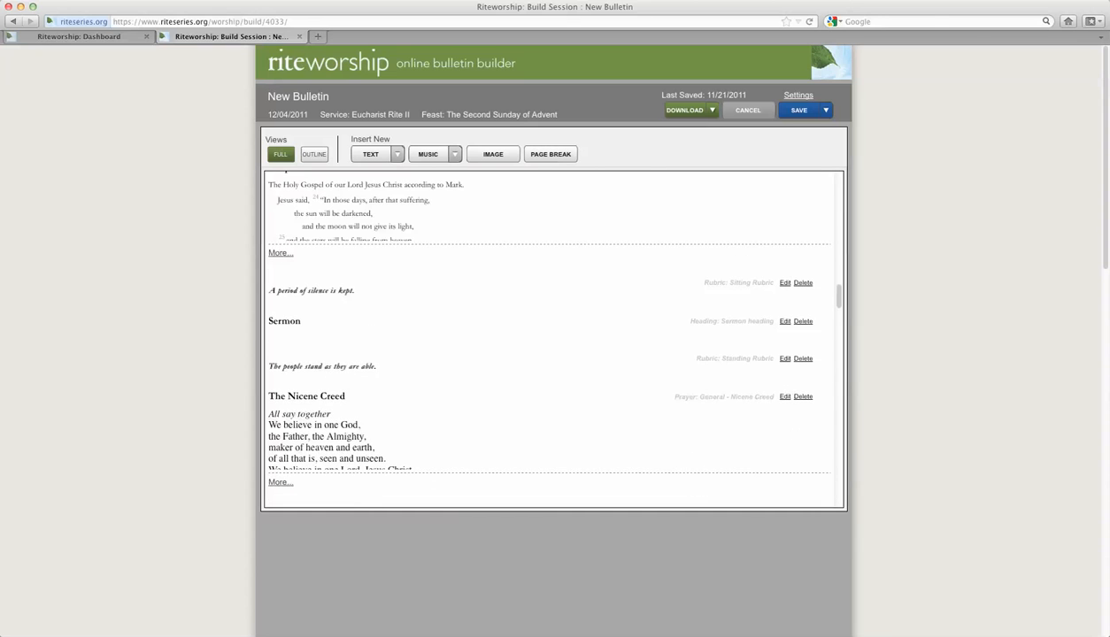
pyautogui.scroll(20, 548, 336)
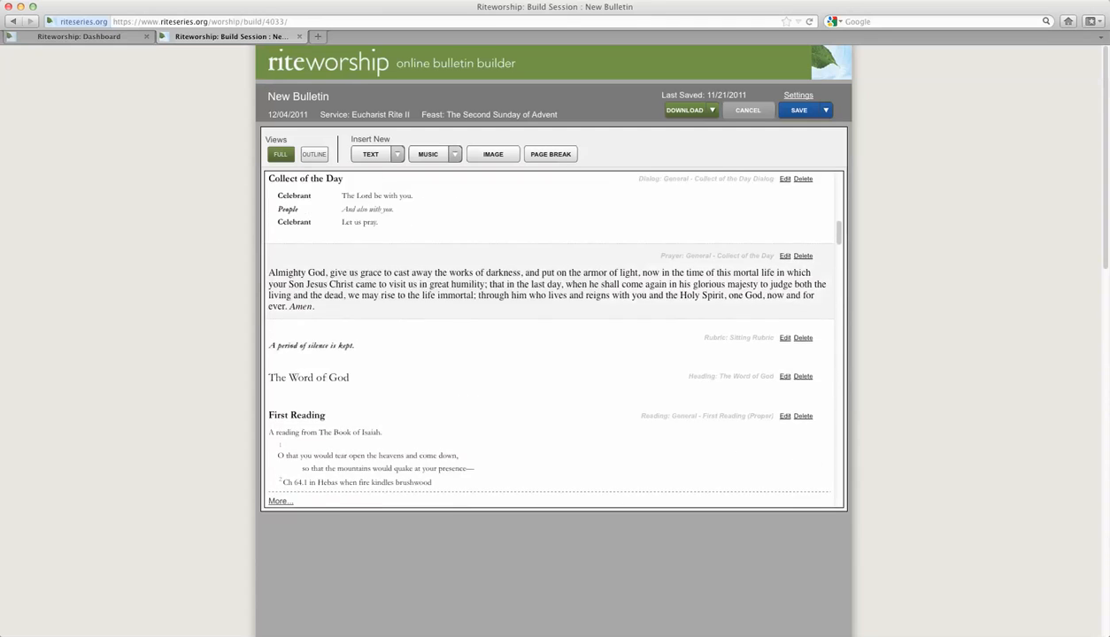
pyautogui.scroll(7, 549, 337)
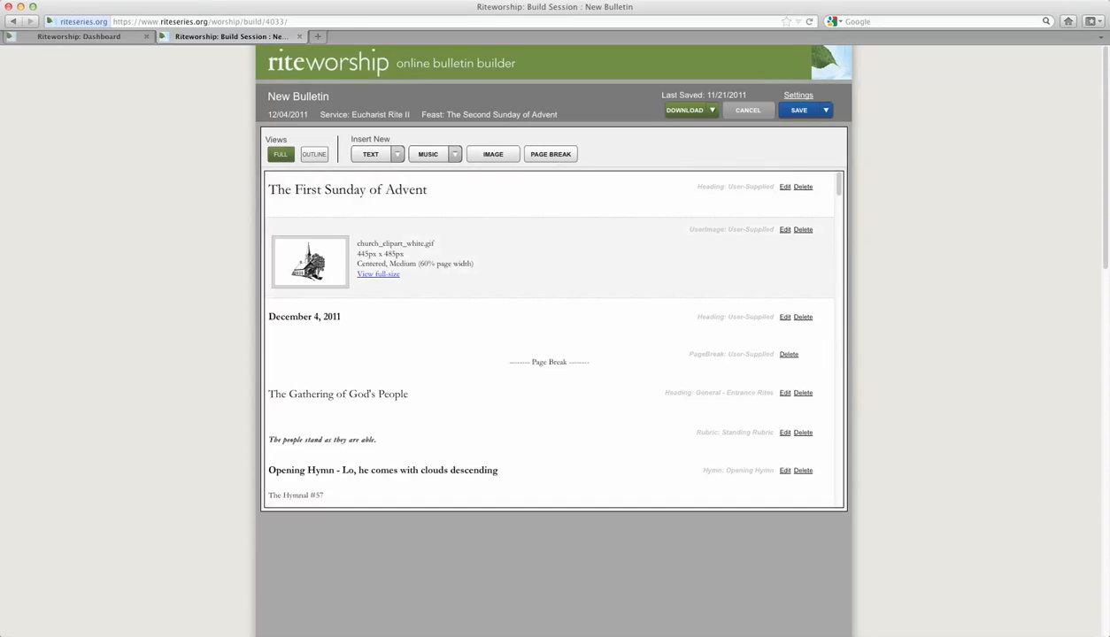
# Review the bulletin's cover image section and the opening rites through the Collect of the Day.
pyautogui.click(549, 257)
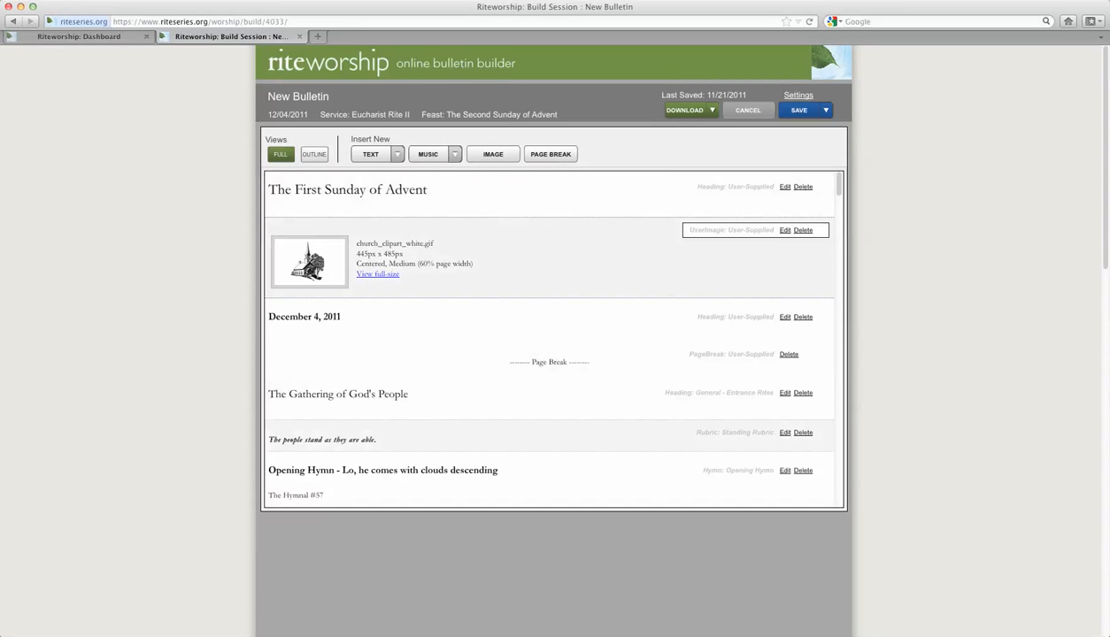
pyautogui.scroll(-5, 549, 341)
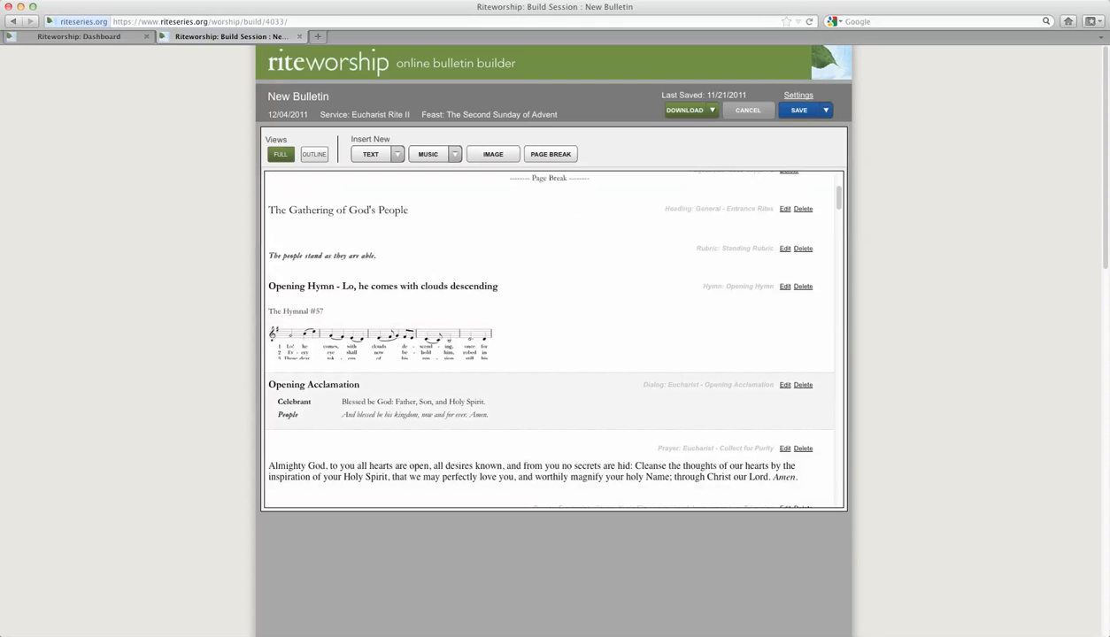
pyautogui.scroll(-3, 549, 340)
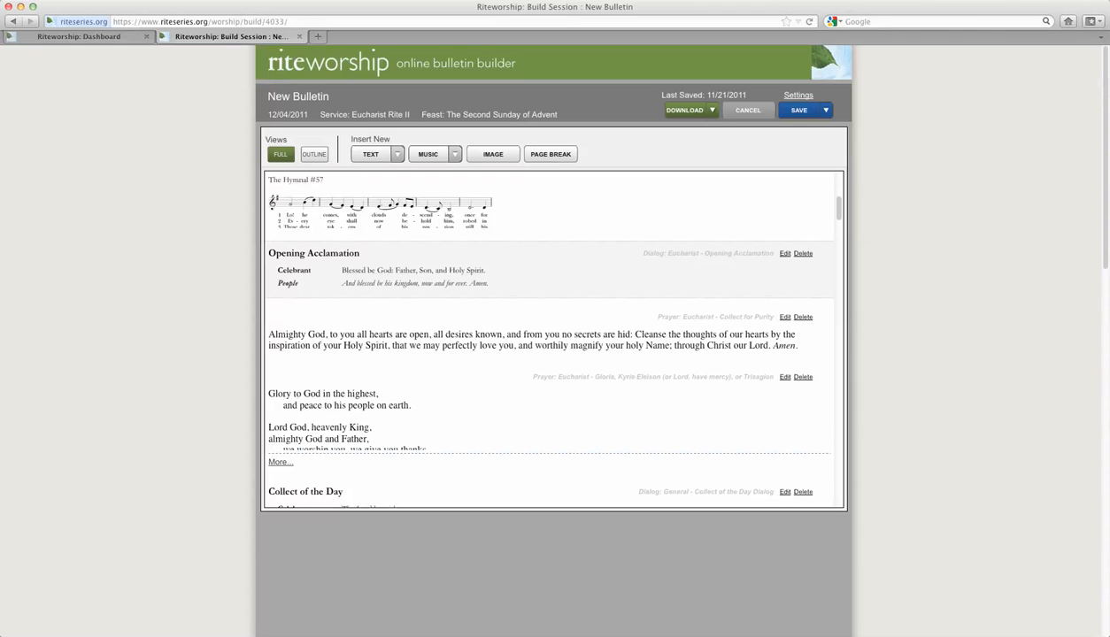
pyautogui.scroll(-3, 549, 341)
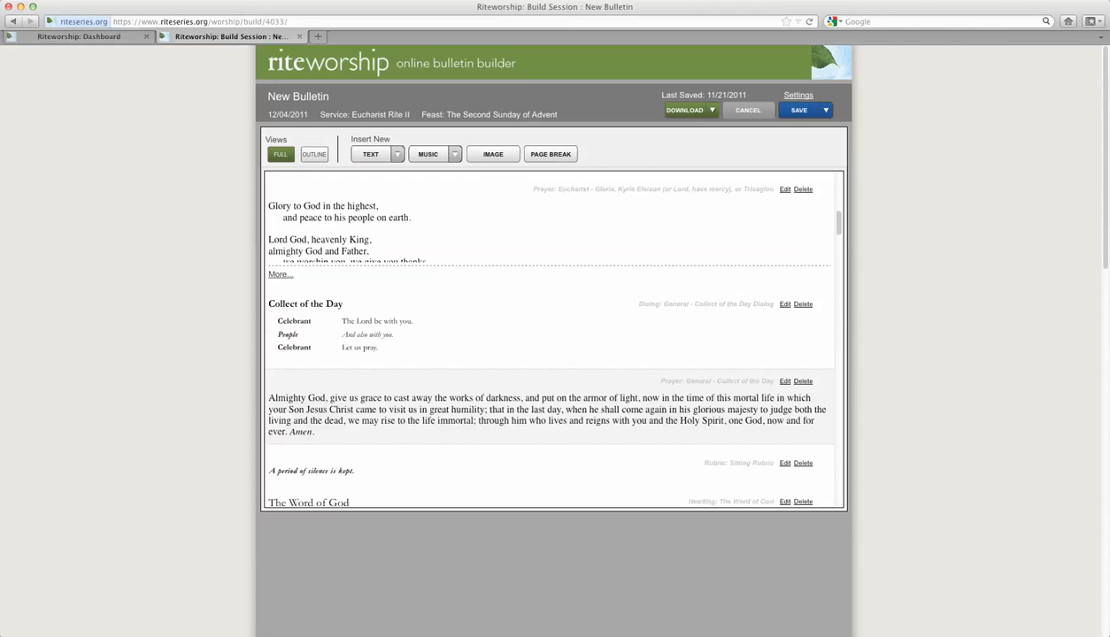